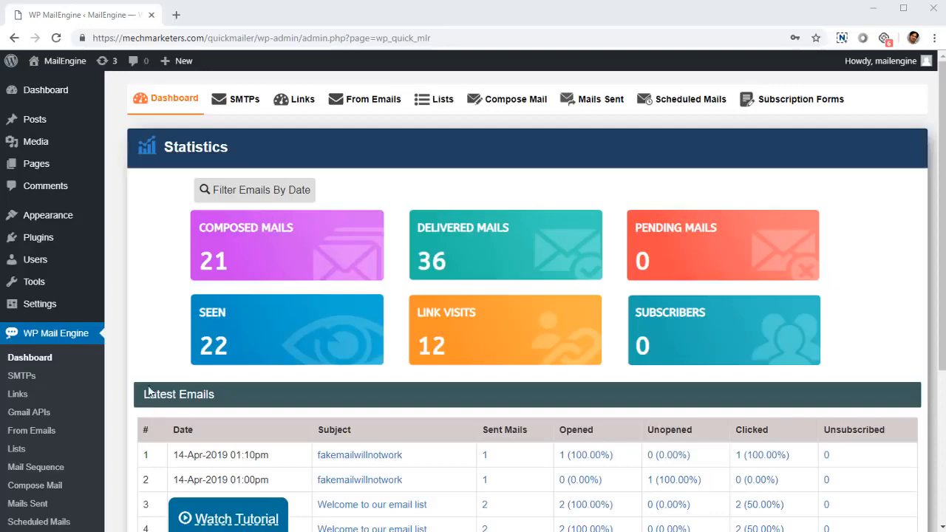
Review the dashboard's email statistics and the Latest Emails table with its sent, opened, unopened, clicked and unsubscribed columns
scroll(142, 363, down, 3)
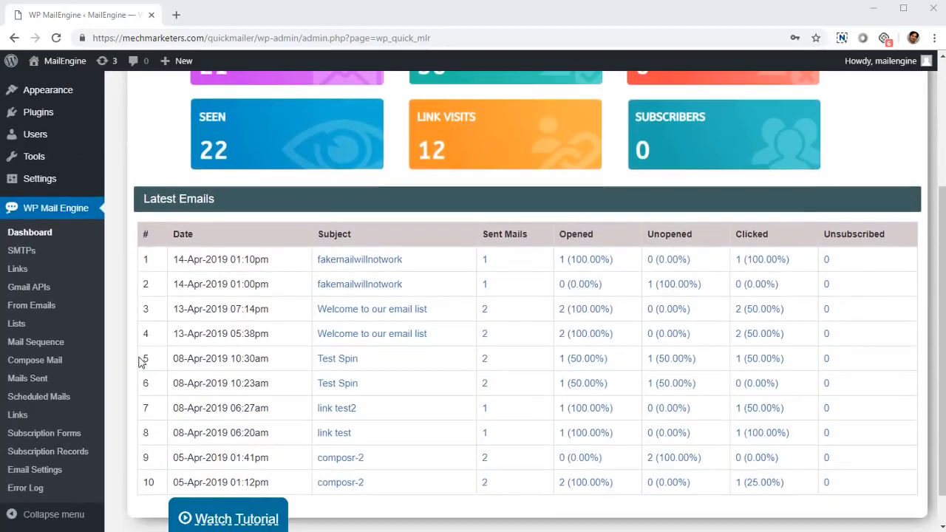
scroll(270, 270, up, 3)
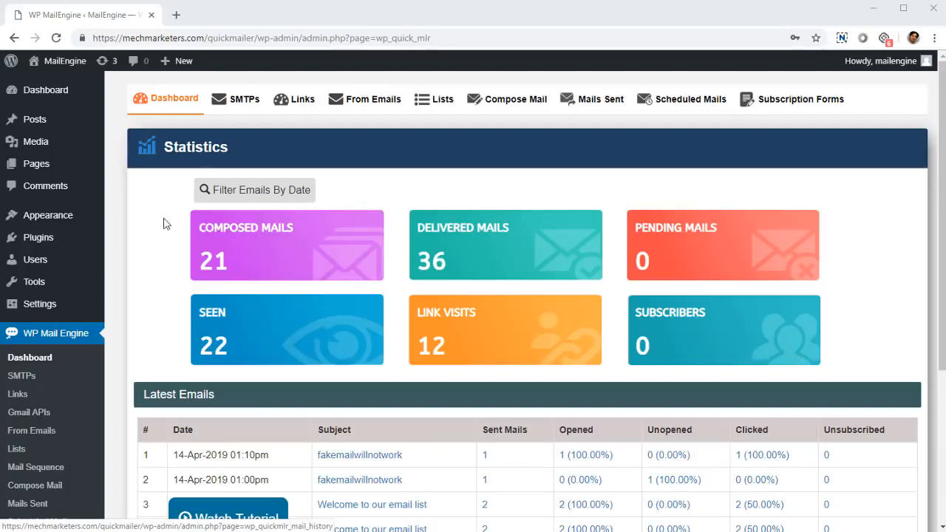
scroll(165, 221, down, 3)
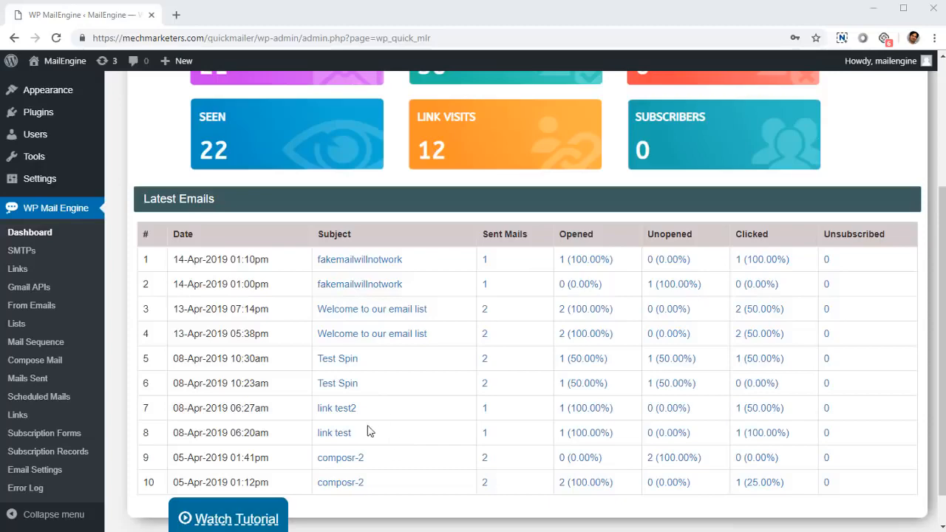
scroll(384, 413, up, 2)
scroll(382, 414, up, 1)
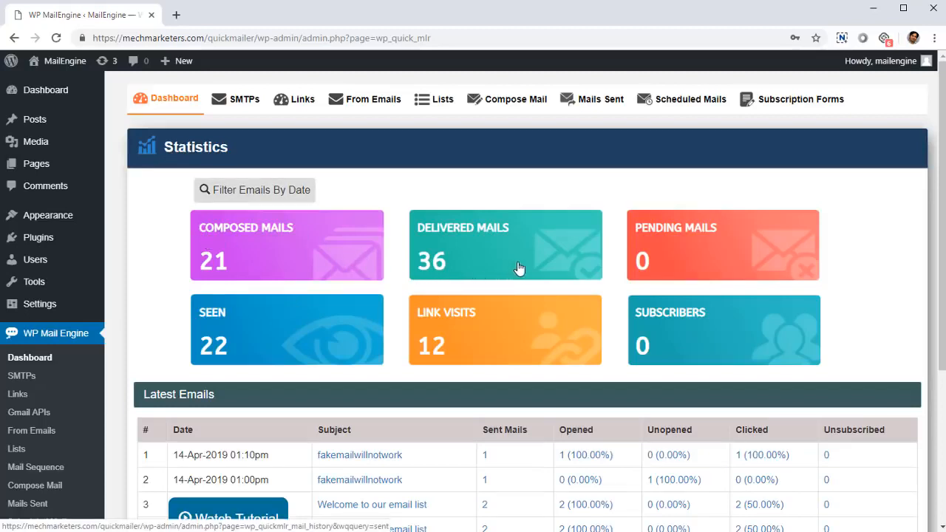
scroll(667, 147, down, 3)
scroll(672, 147, up, 1)
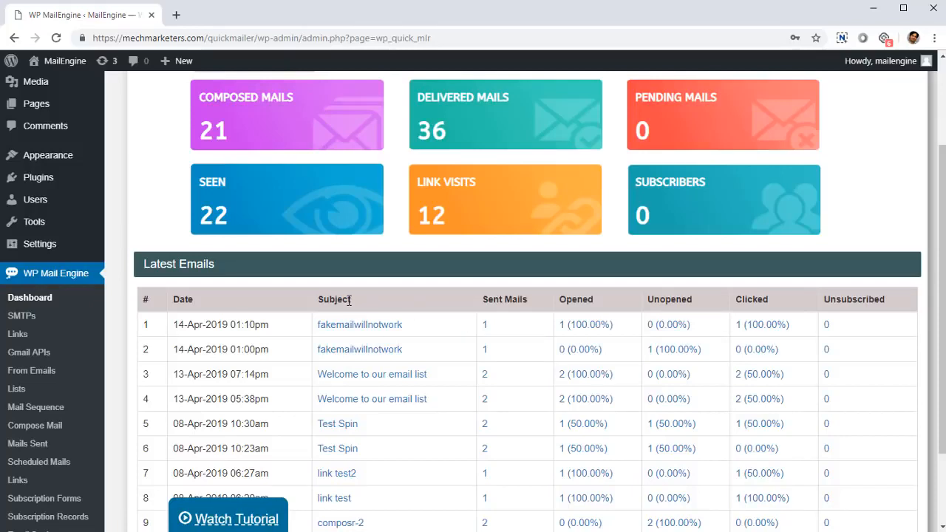
scroll(285, 298, down, 1)
scroll(258, 281, down, 1)
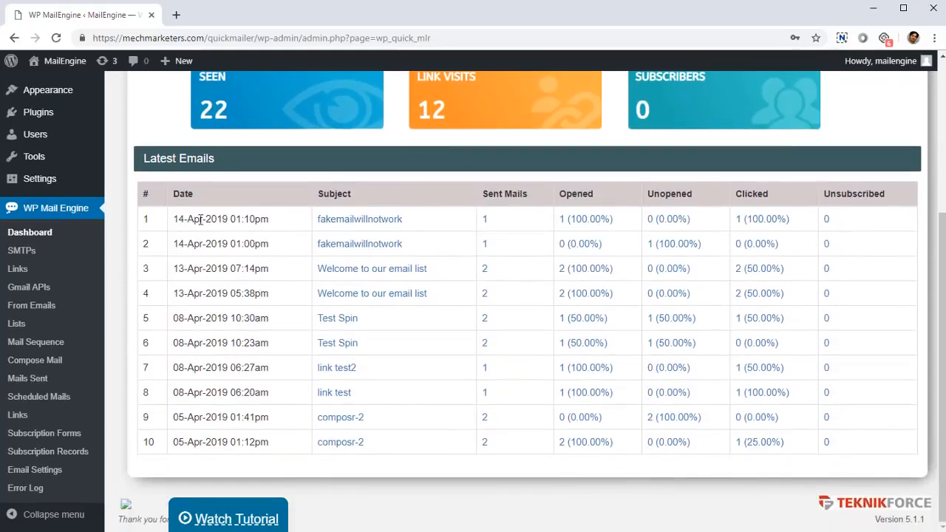
drag(194, 218, 261, 220)
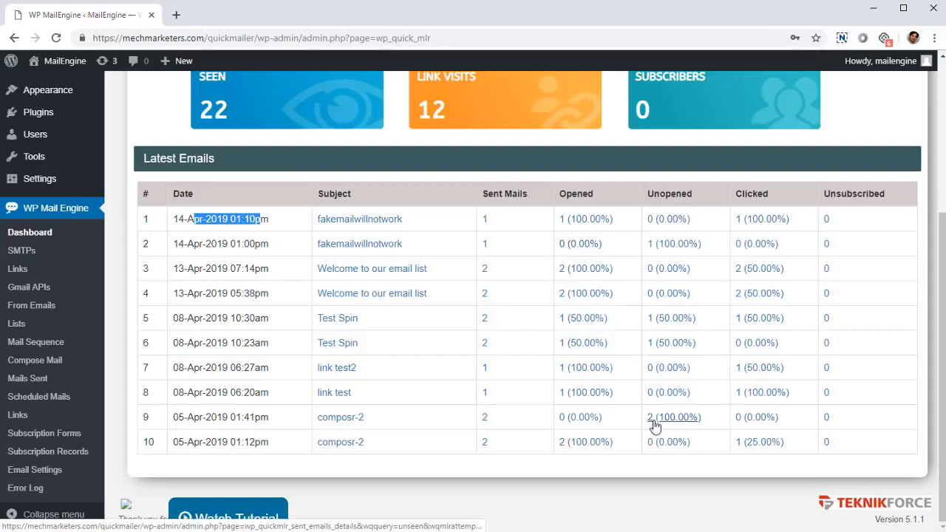
scroll(681, 396, up, 3)
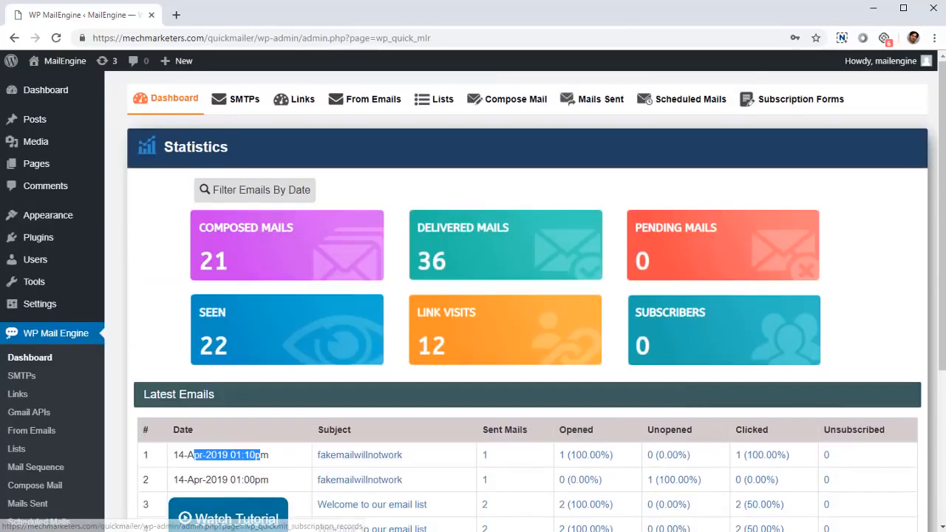
scroll(330, 309, down, 3)
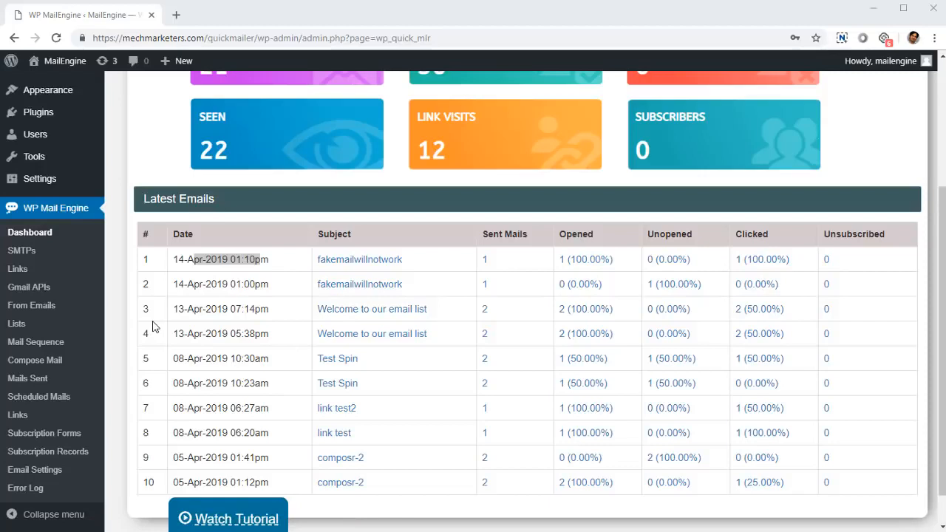
Open the Gmail APIs page and look over its sending recommendations and table of configured APIs
click(54, 291)
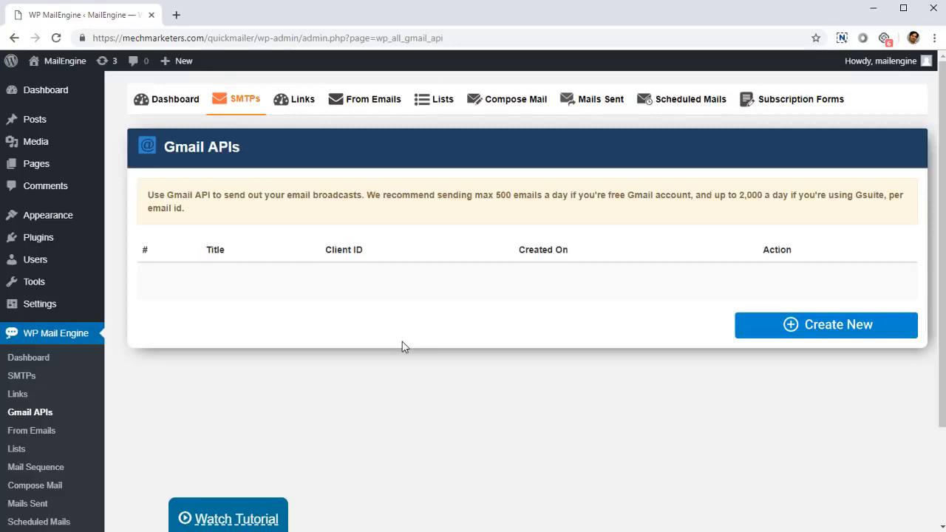
scroll(141, 391, down, 2)
scroll(145, 390, up, 2)
scroll(182, 367, down, 2)
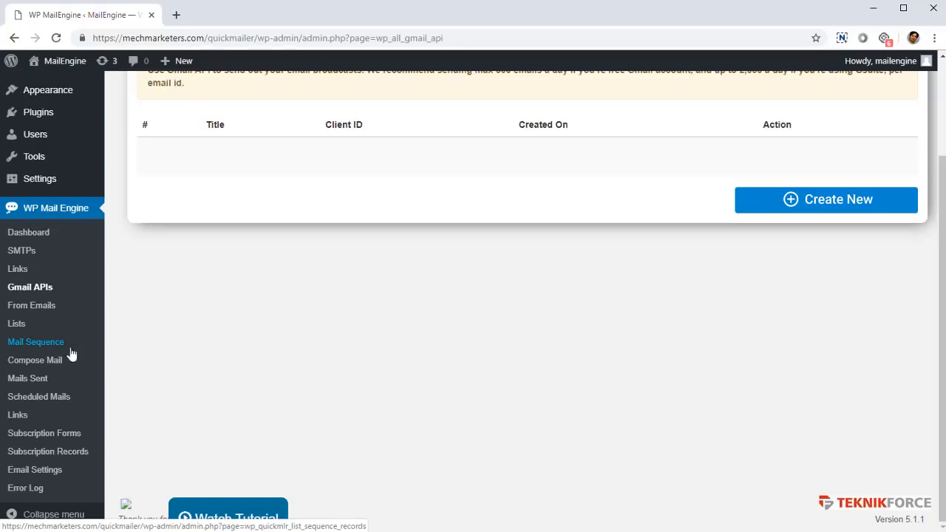
scroll(9, 370, up, 2)
scroll(43, 378, down, 1)
scroll(43, 378, up, 1)
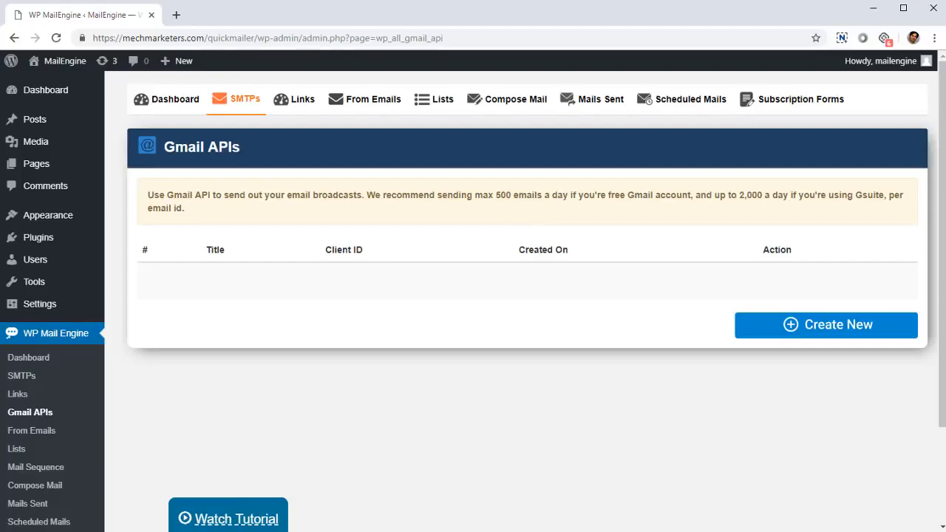
Open the Compose Mail form and look through its fields
scroll(219, 495, down, 1)
click(29, 421)
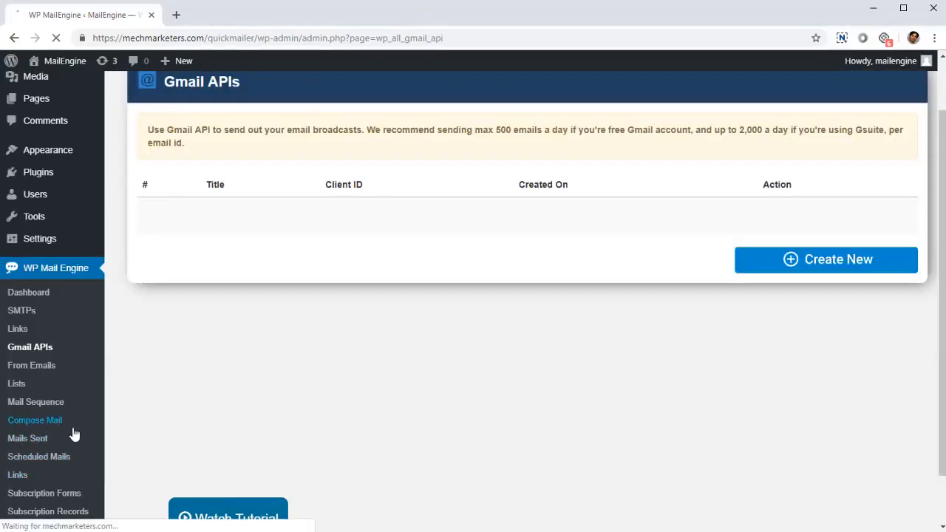
scroll(393, 395, down, 6)
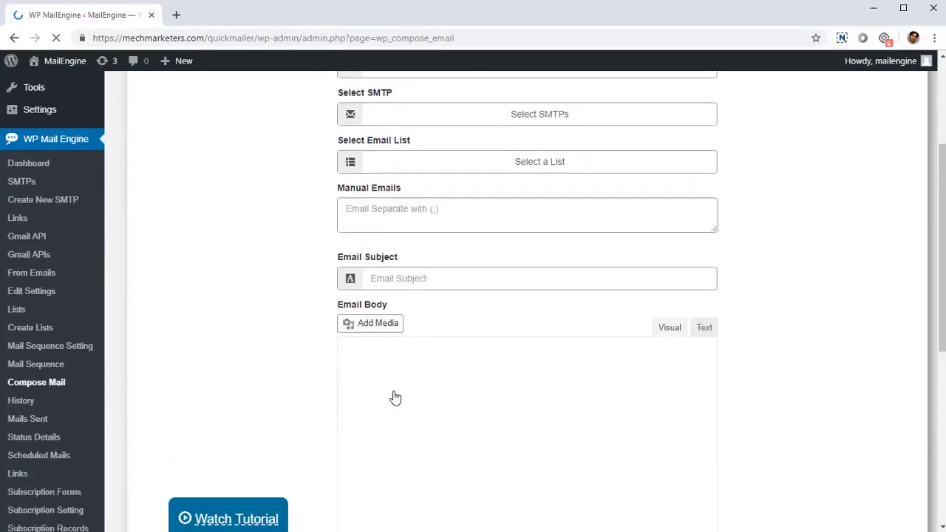
scroll(311, 377, down, 3)
scroll(311, 377, up, 9)
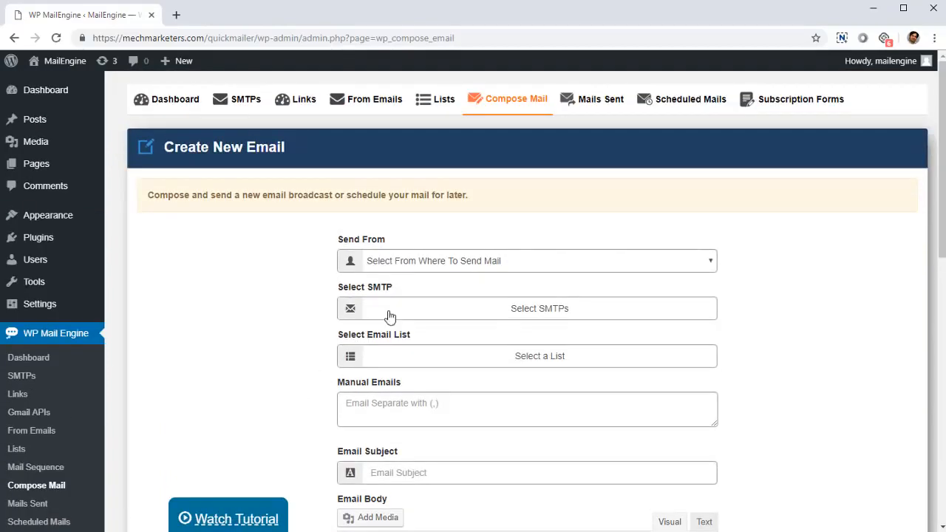
Set the new email to send from Test, using both the WordPress Mail and Gmail SMTPs
click(411, 266)
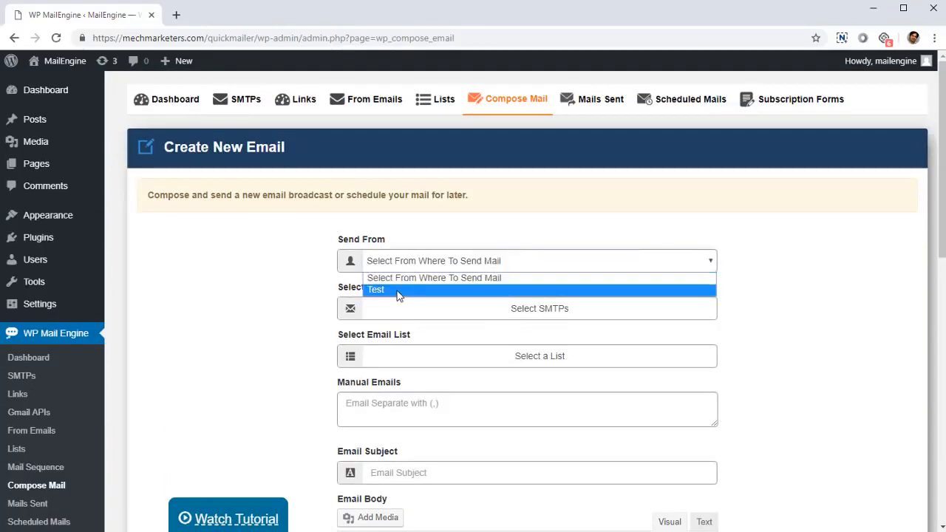
click(397, 292)
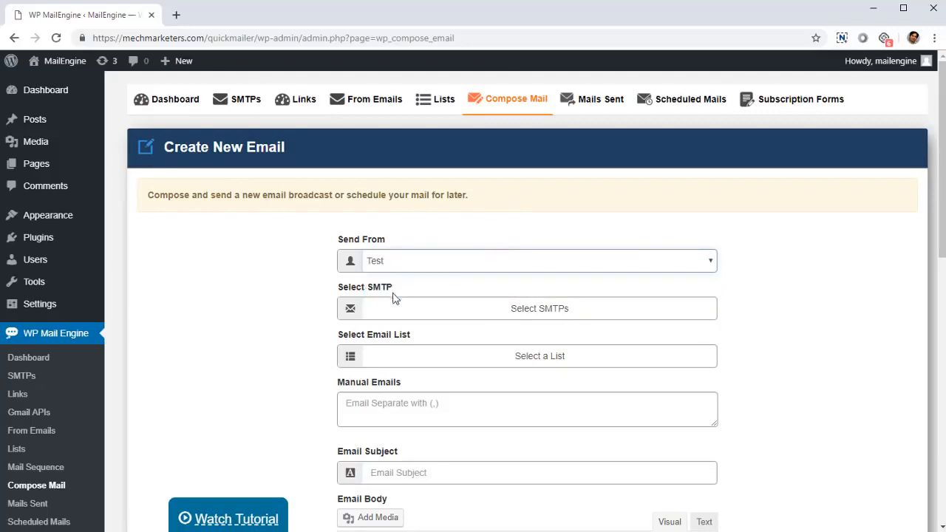
scroll(391, 326, down, 1)
click(415, 254)
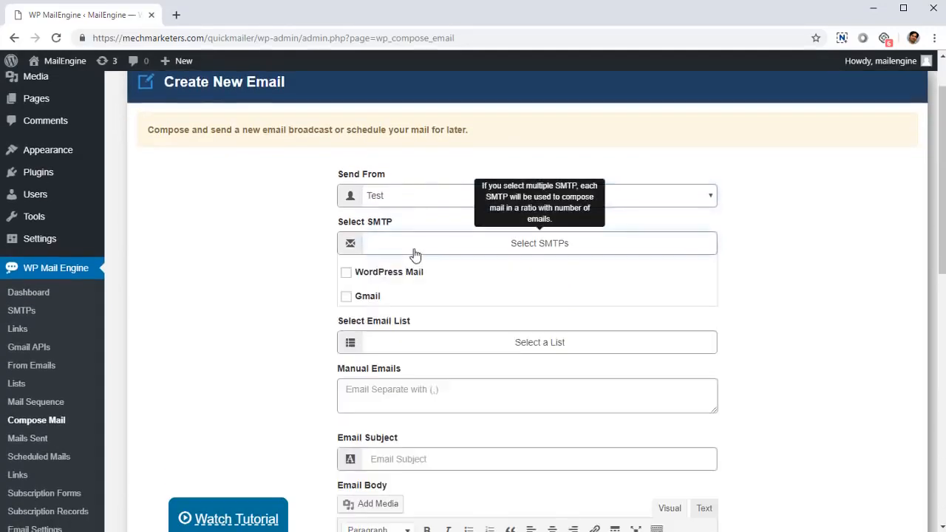
click(386, 279)
click(371, 303)
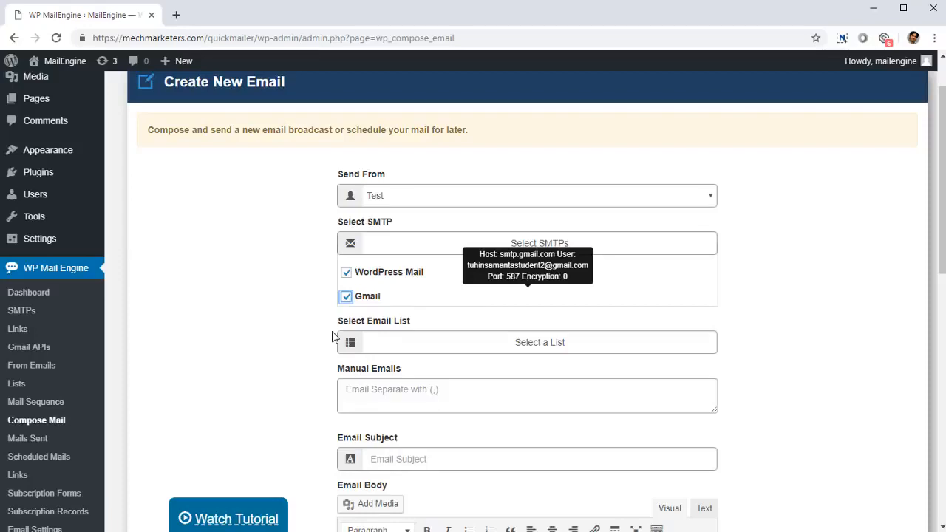
Choose the VisitorsList1 list with 0 subscribers as the email's recipient list
scroll(345, 358, down, 1)
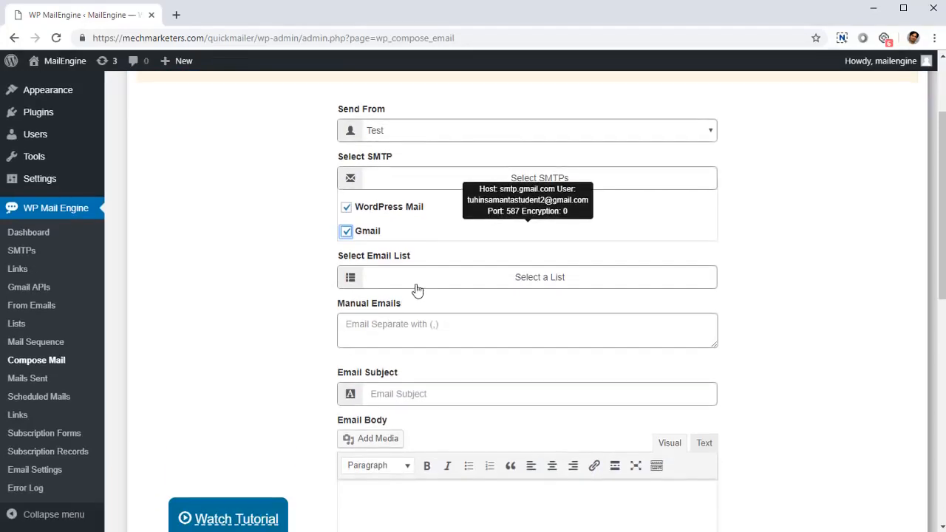
click(417, 289)
scroll(414, 244, down, 2)
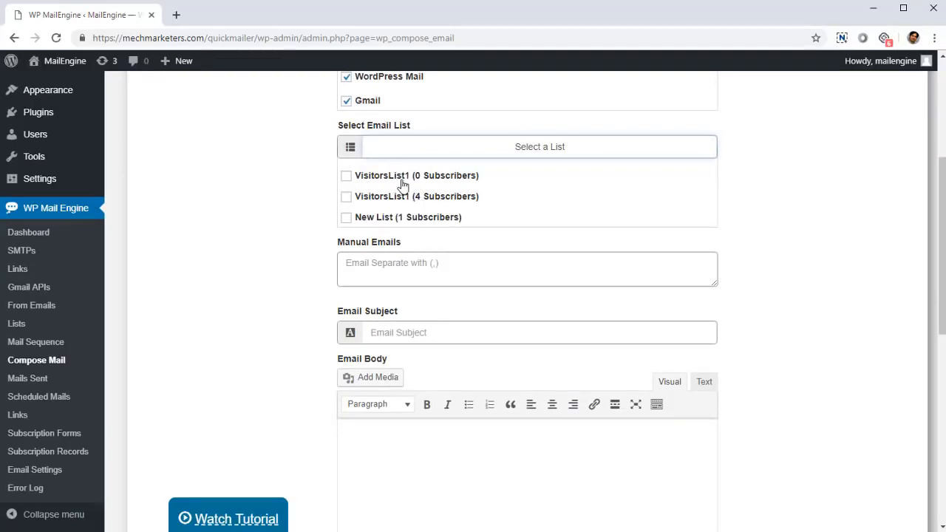
click(346, 176)
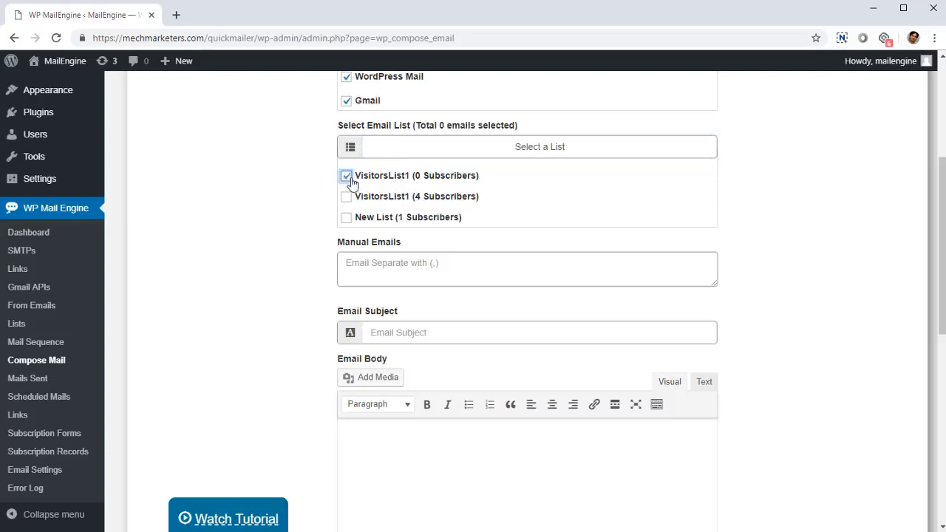
Try adding the VisitorsList1 list with 4 subscribers and New List to the recipients, and deselect both again
click(346, 197)
click(346, 219)
click(347, 196)
click(347, 218)
Enter a recipient e-mail address under Manual Emails
click(380, 279)
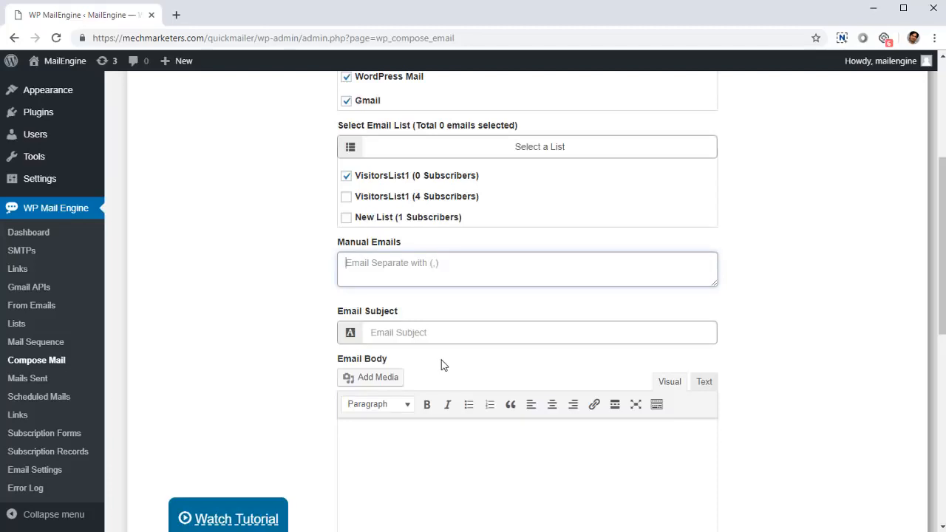
text(email@email.com)
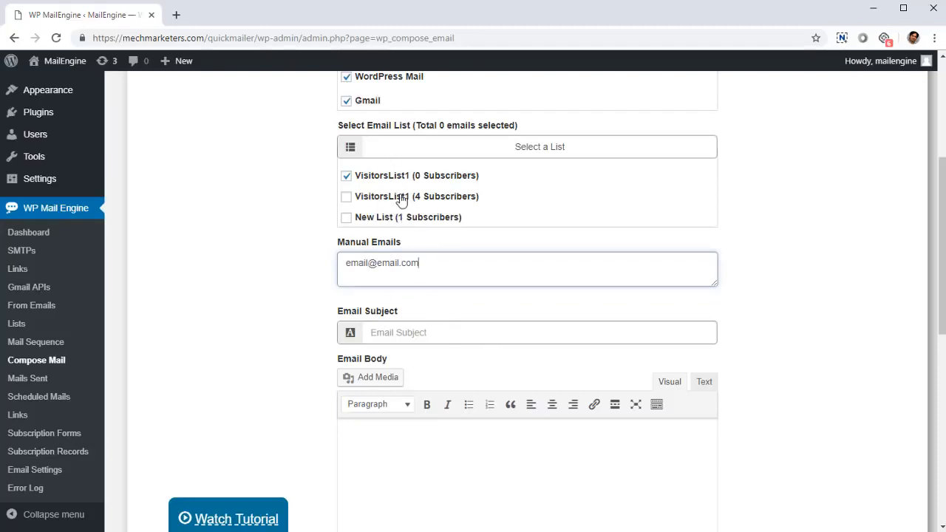
drag(412, 263, 177, 345)
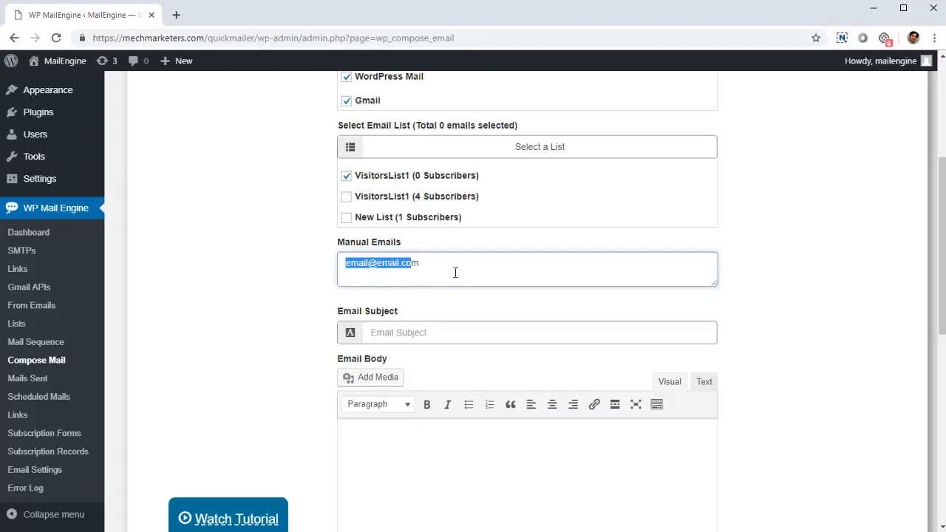
drag(453, 271, 323, 281)
click(449, 274)
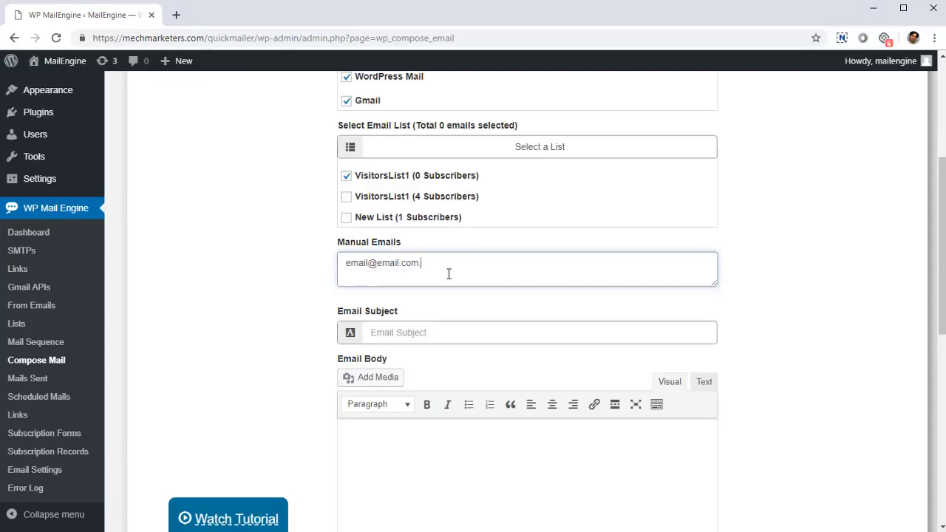
Enter "This is my fantastic subject live" as the email subject
scroll(407, 310, down, 1)
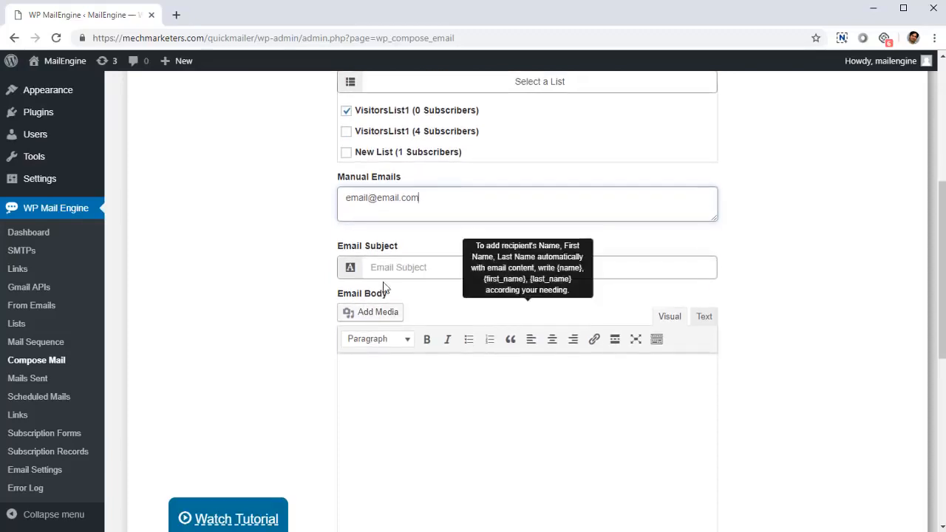
click(410, 270)
text(This is my fa)
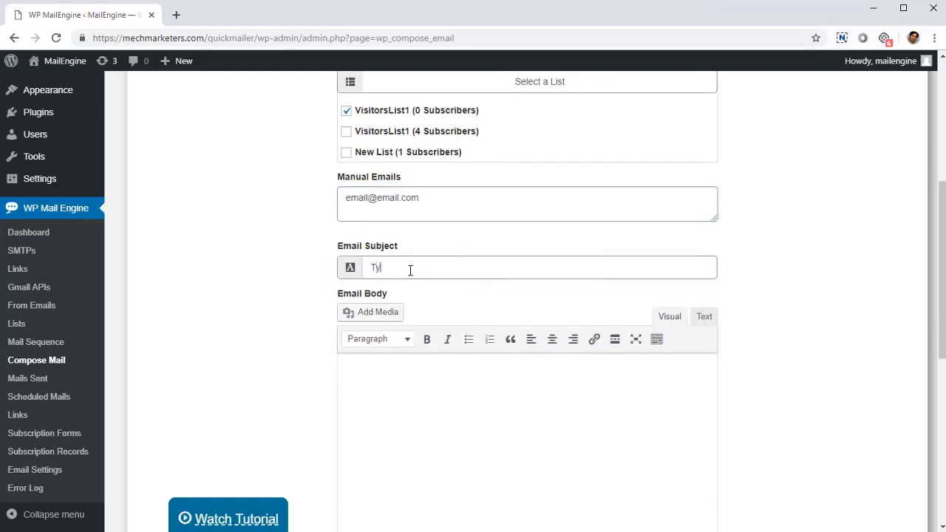
text(ntastic subjec)
text(t line)
Begin the email body with the greeting "Hi," and start a new line below it
scroll(405, 279, down, 4)
click(554, 327)
scroll(549, 372, up, 3)
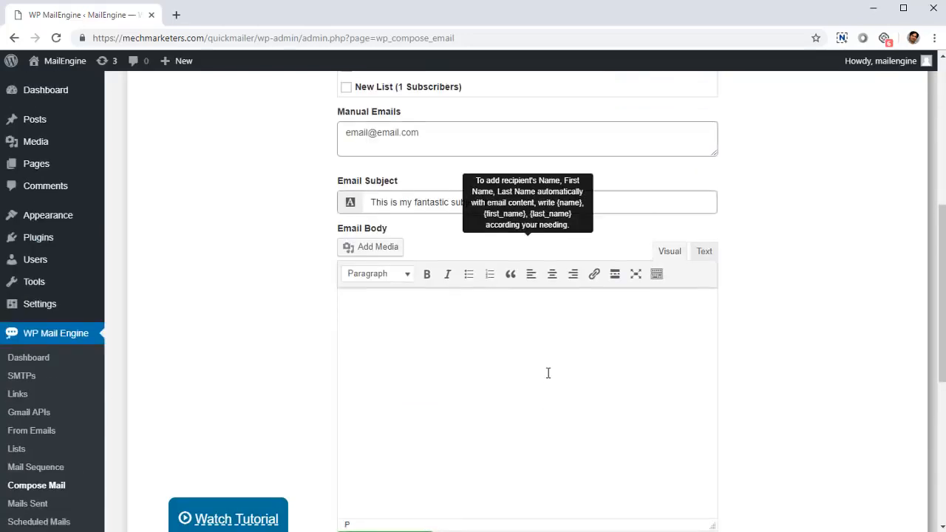
text(Hi,)
key(Return)
key(Return)
Add the line "I am a bold text" in bold below the greeting
key(ctrl+b)
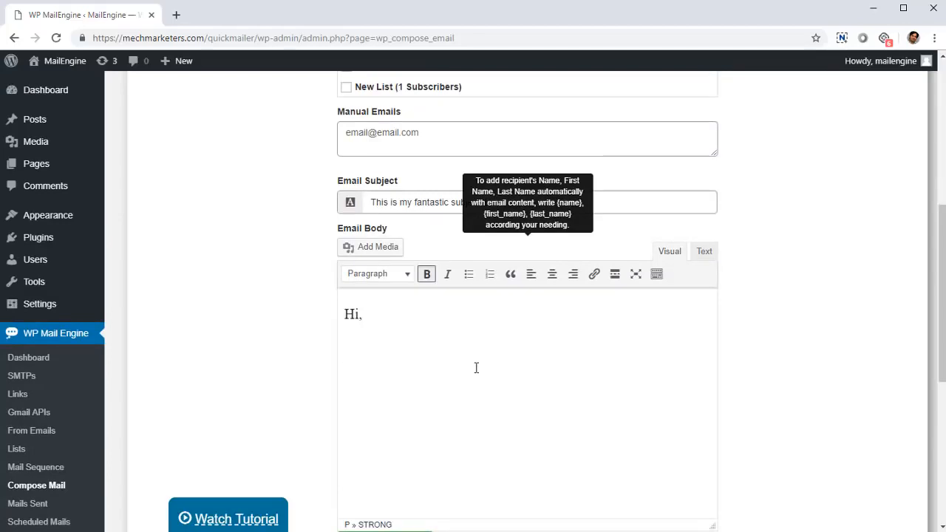
text(I am a bold fo)
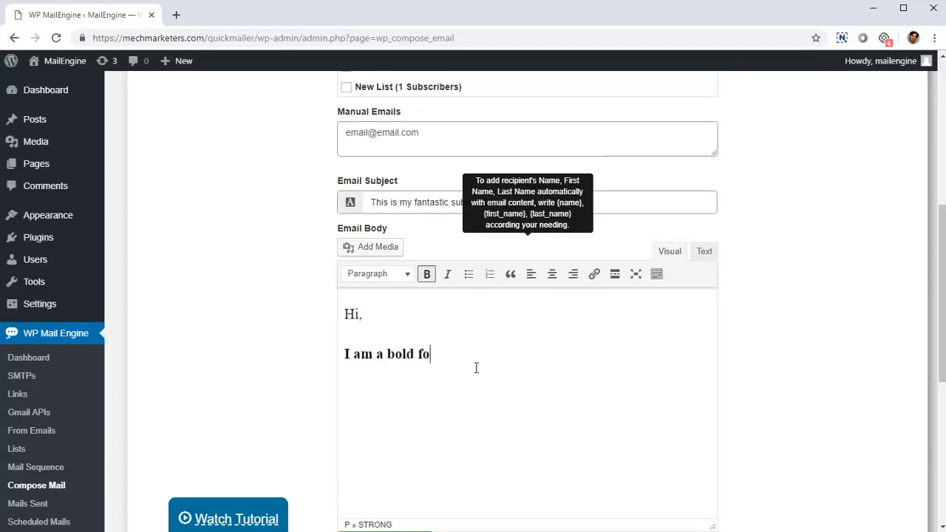
key(BackSpace)
key(BackSpace)
text(text)
key(Return)
key(ctrl+b)
Add the line "I am italic" in italics below the bold line
key(ctrl+i)
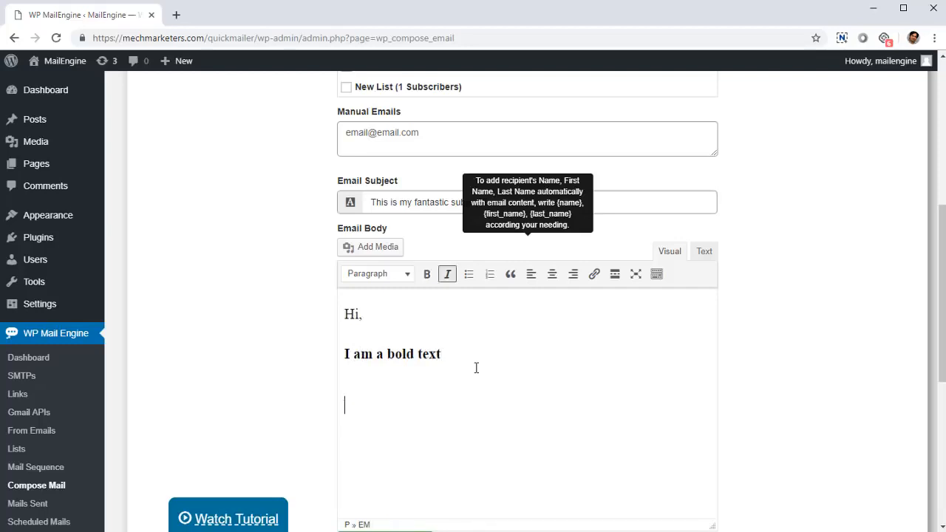
text(I am itatlic)
key(BackSpace)
key(BackSpace)
key(BackSpace)
key(BackSpace)
text(lic)
key(Return)
key(ctrl+i)
Add a bulleted list with the single item "This is a list" below the italic line and end the list
click(468, 274)
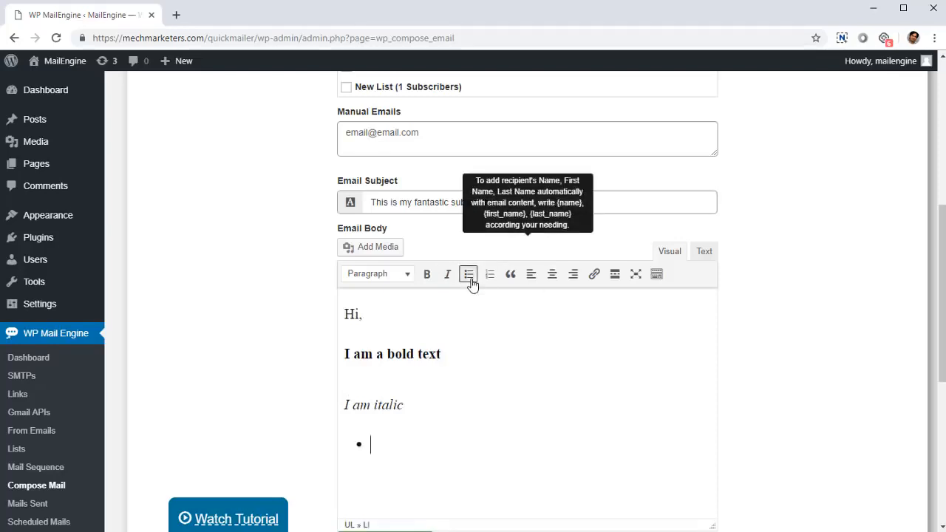
text(This is a list)
key(Return)
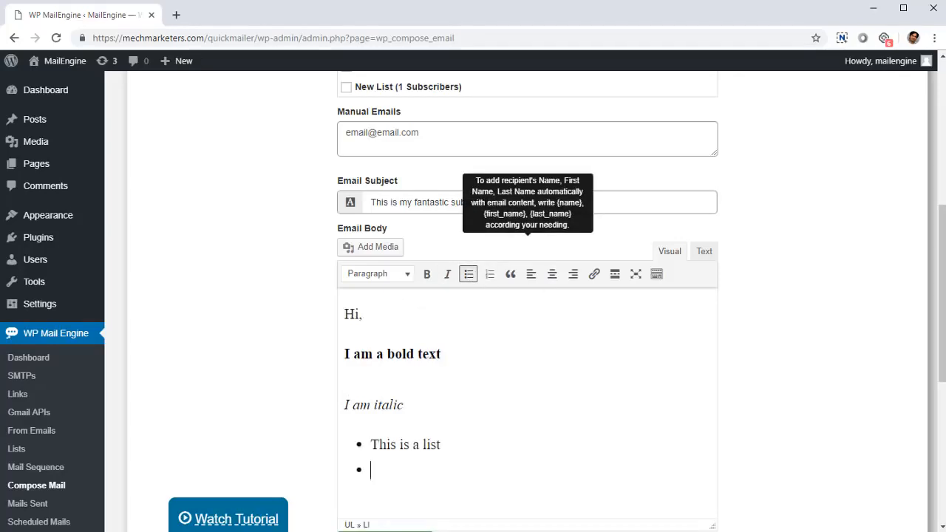
key(BackSpace)
key(Return)
key(Return)
Add the line "Smaller" below the bulleted list and select it
text(T)
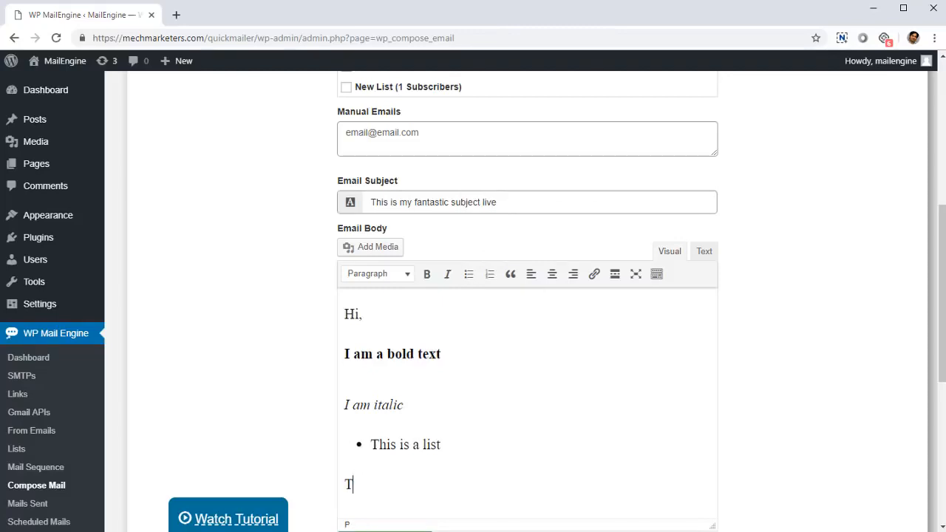
key(BackSpace)
text(Smaller)
key(shift+Home)
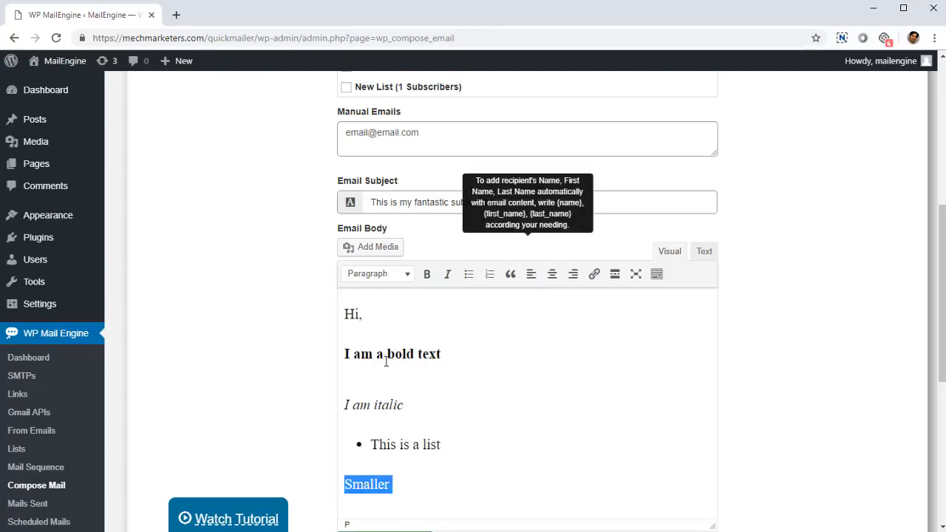
View the paragraph styles available for the line "Smaller" and close the choices without applying one
click(403, 275)
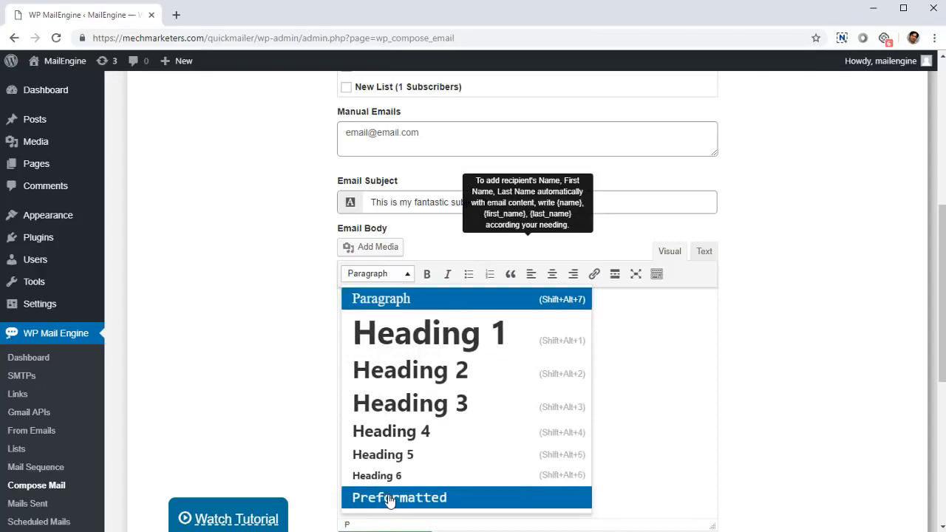
scroll(390, 502, down, 3)
scroll(226, 269, up, 2)
click(227, 268)
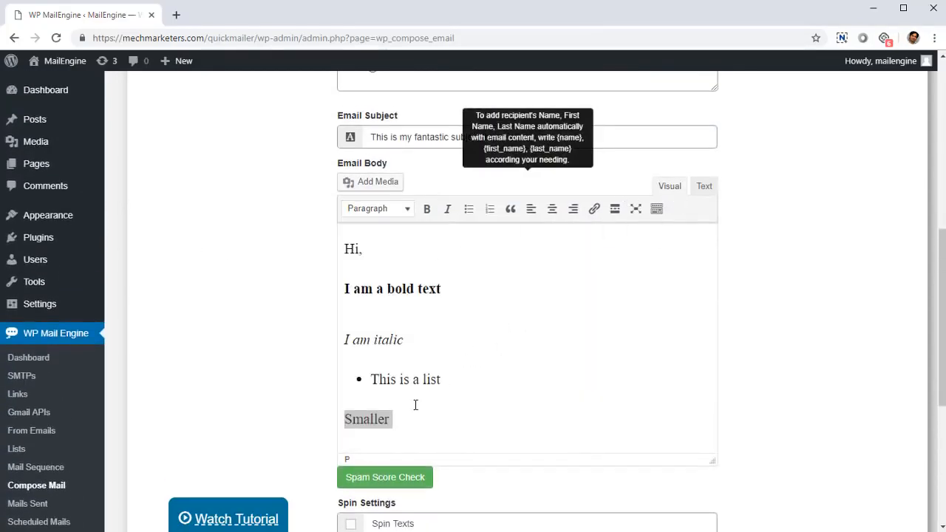
click(485, 373)
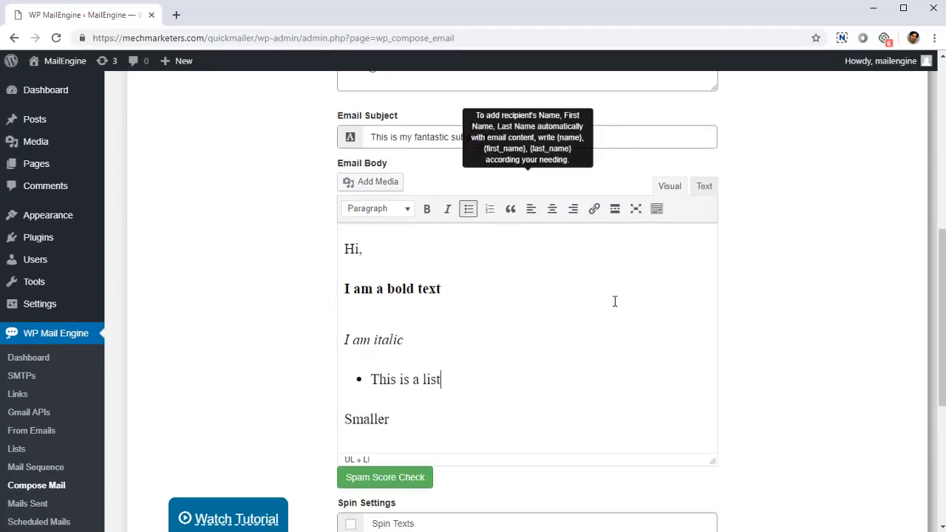
Examine the HTML source of the email body and return to the visual editor
click(708, 190)
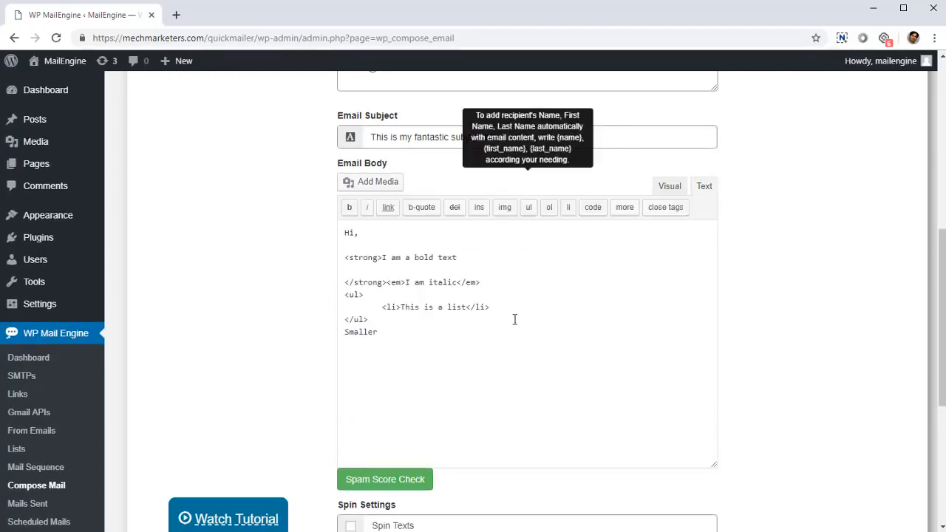
drag(419, 366, 328, 272)
click(383, 340)
drag(383, 340, 334, 281)
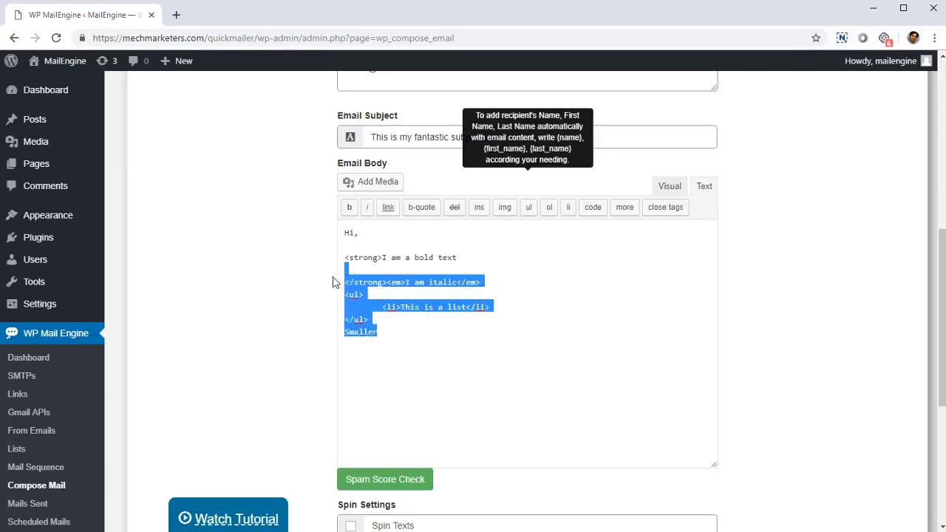
click(377, 340)
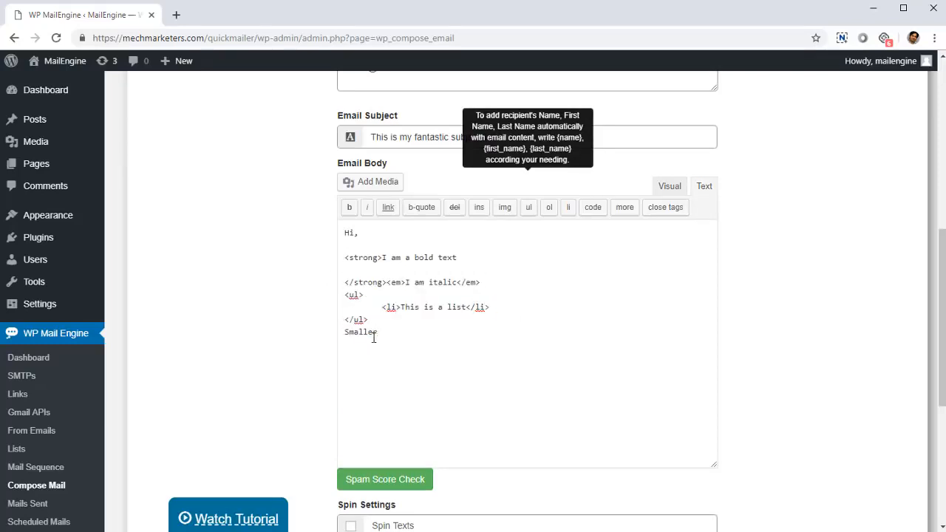
scroll(435, 327, down, 1)
scroll(436, 326, up, 1)
click(670, 186)
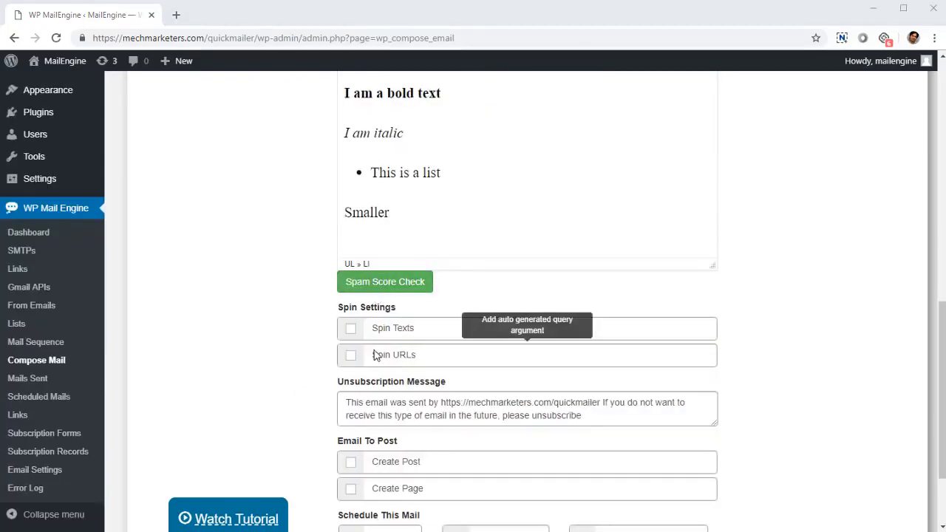
Enable Spin Texts in the spin settings below the email body
scroll(374, 355, up, 1)
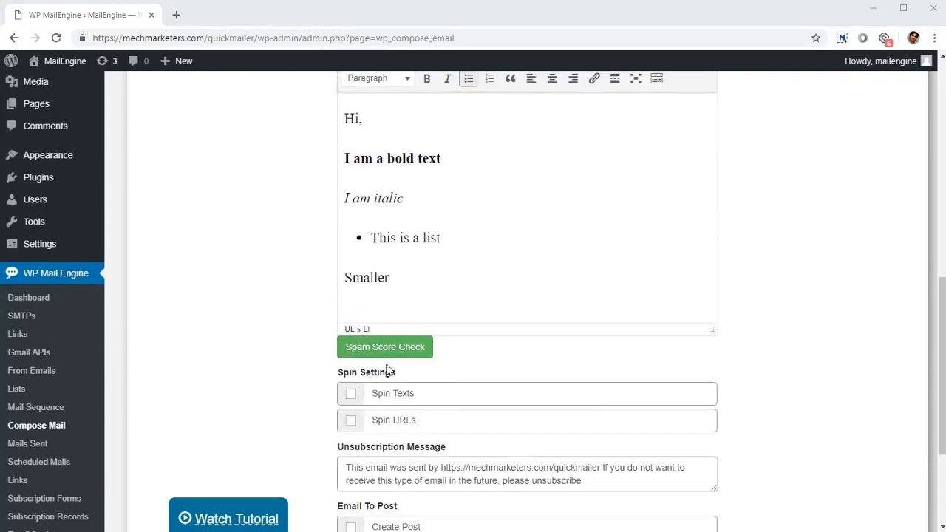
scroll(386, 377, down, 2)
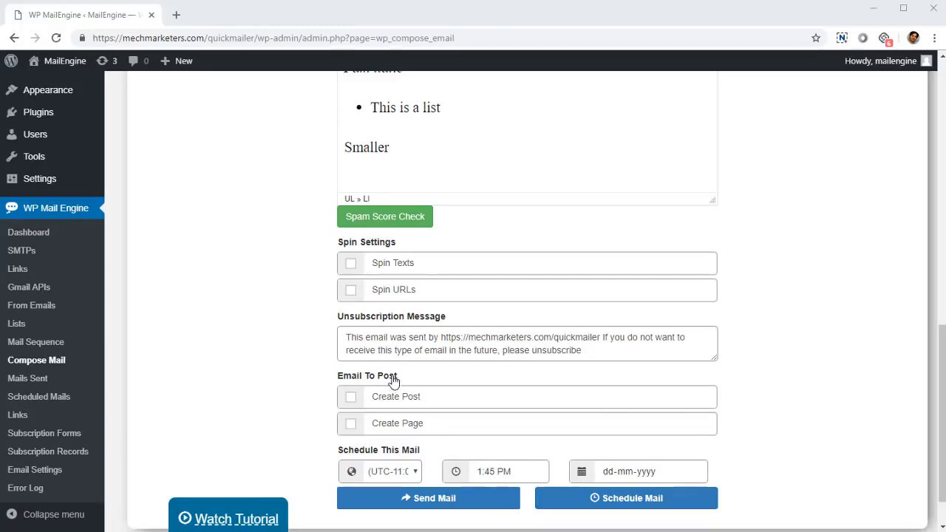
scroll(388, 360, down, 1)
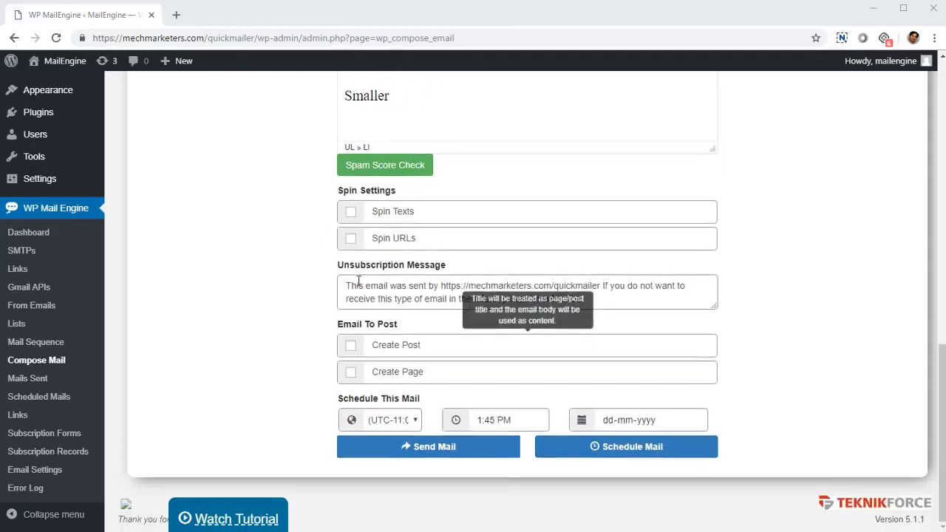
click(350, 213)
Replace the email body with spin text that starts with "{Hey how are you doing? | How are you today?}" and ends with "My name"
scroll(422, 288, up, 2)
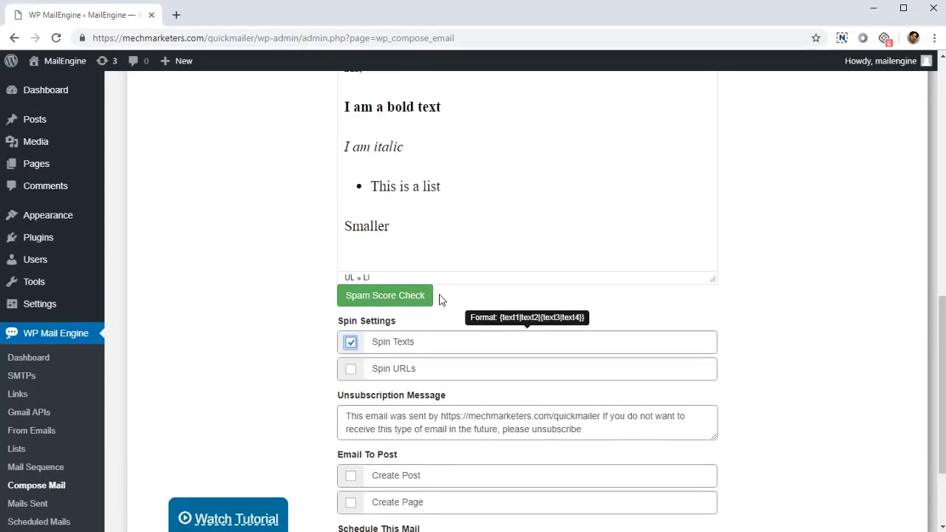
scroll(434, 288, up, 1)
drag(432, 283, 321, 177)
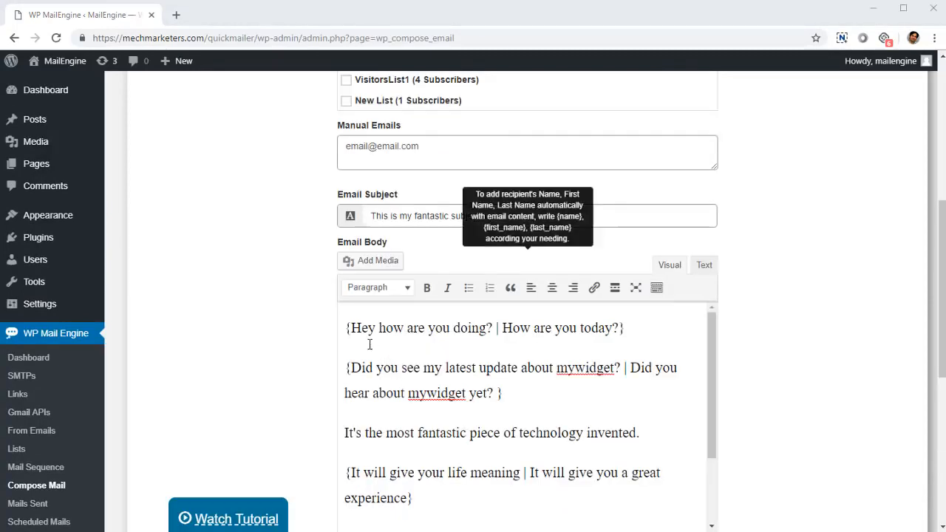
Examine the spin syntax in the email body, checking the braces and vertical bars around each group of alternatives
click(346, 329)
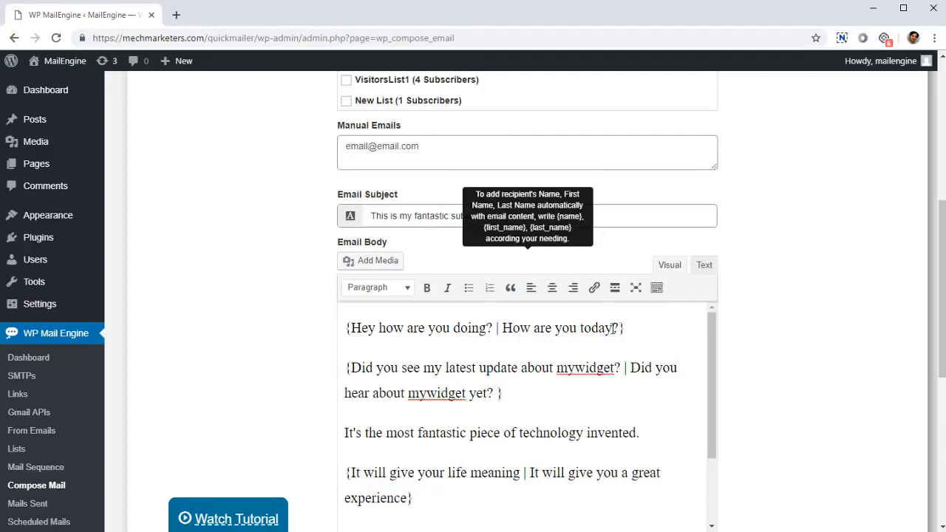
drag(499, 328, 493, 328)
click(497, 328)
scroll(427, 353, down, 1)
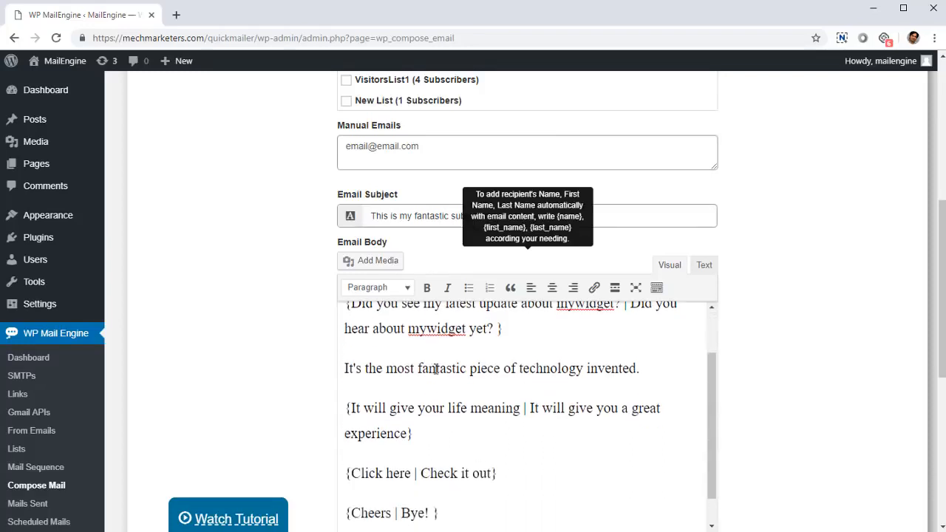
scroll(437, 372, up, 1)
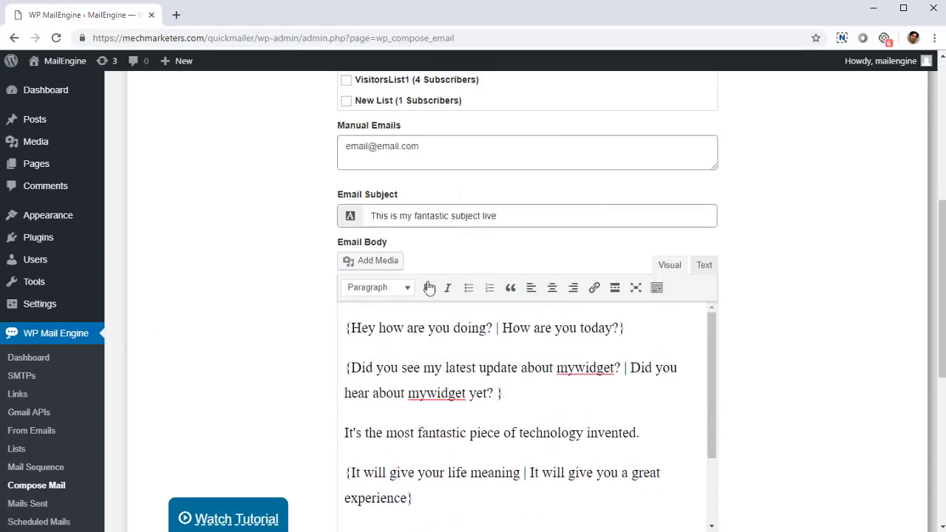
scroll(509, 357, down, 1)
scroll(426, 360, up, 1)
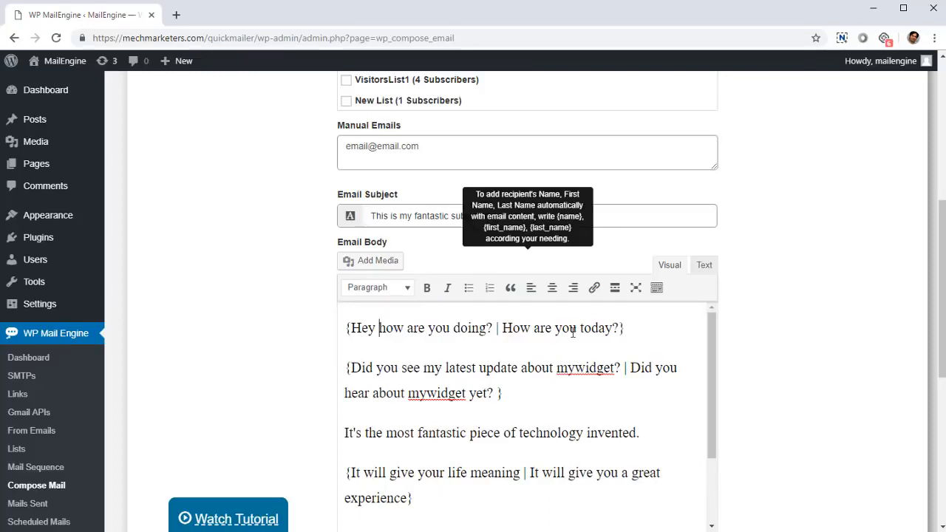
click(406, 331)
scroll(585, 415, down, 3)
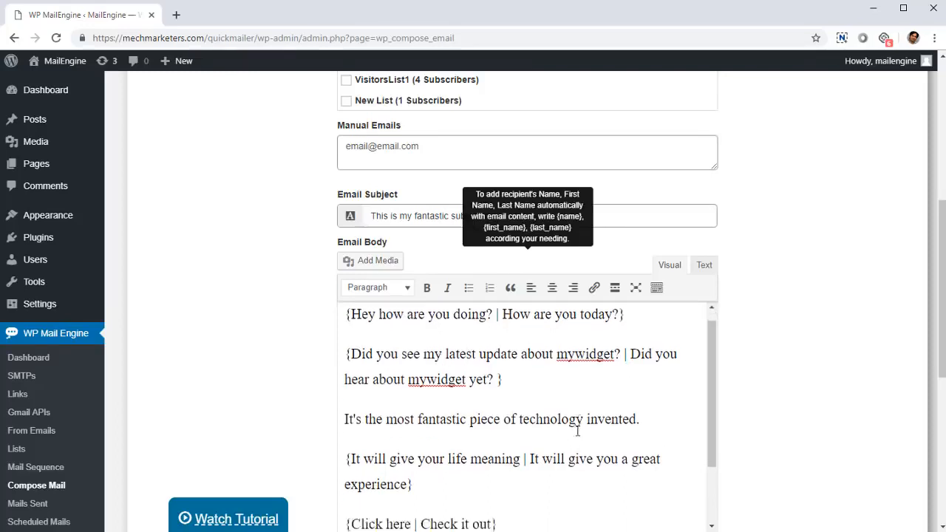
scroll(426, 436, down, 2)
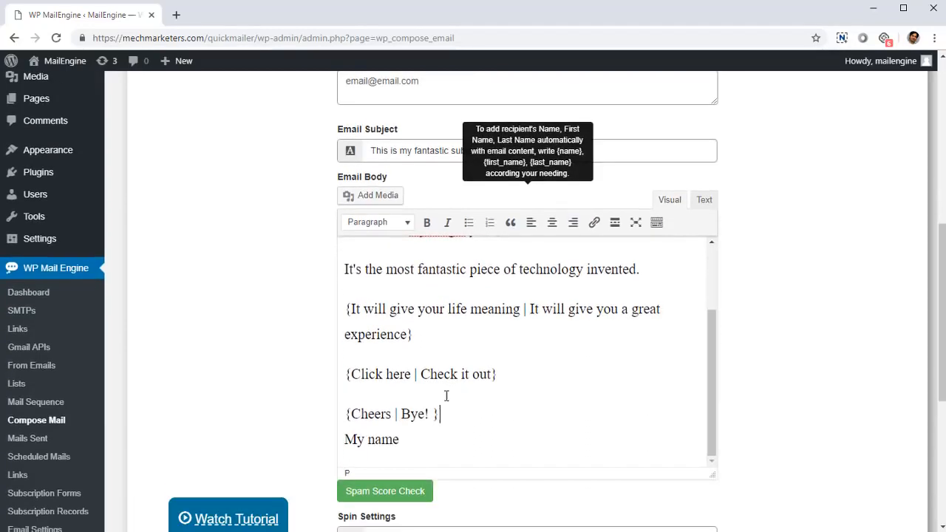
scroll(510, 444, up, 2)
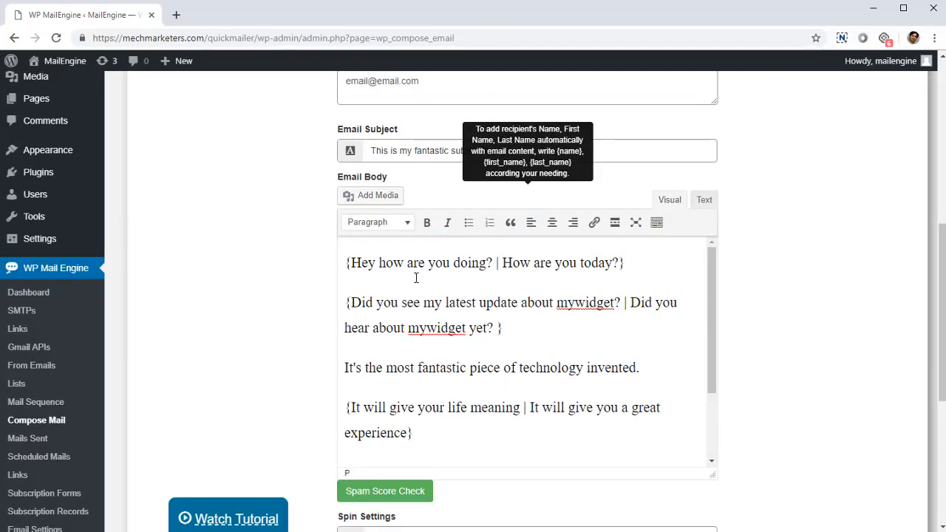
Trace how different picks from each braced group combine into varied versions of the email body
drag(415, 274, 535, 274)
click(507, 270)
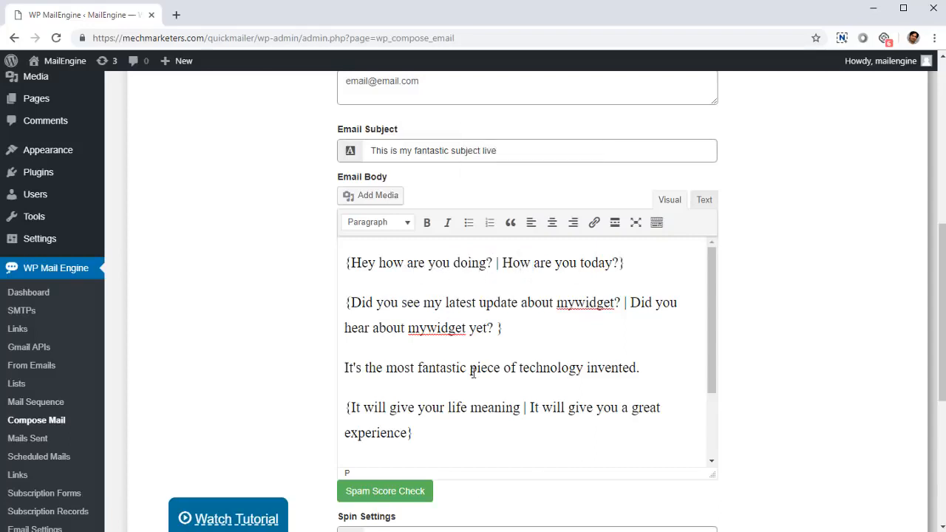
click(403, 270)
click(387, 267)
click(465, 328)
scroll(476, 429, down, 2)
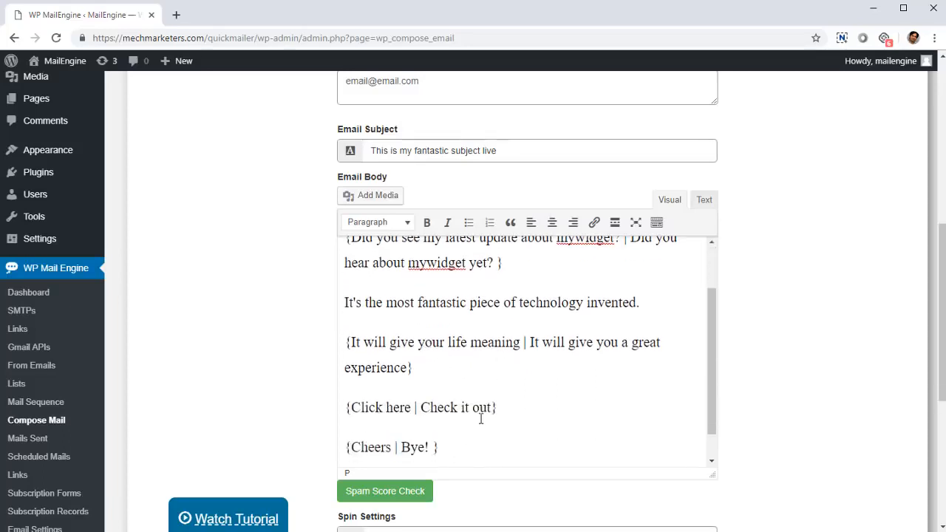
scroll(481, 416, up, 2)
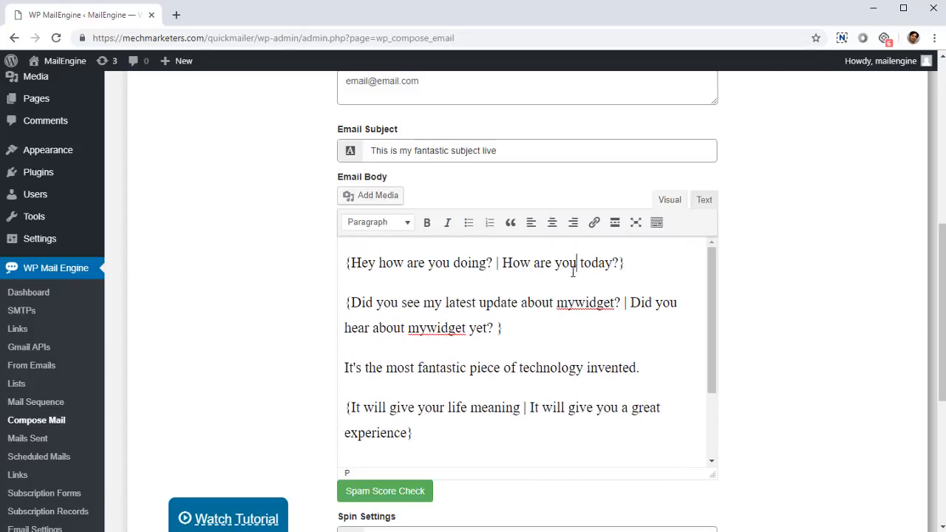
click(447, 305)
scroll(602, 407, down, 2)
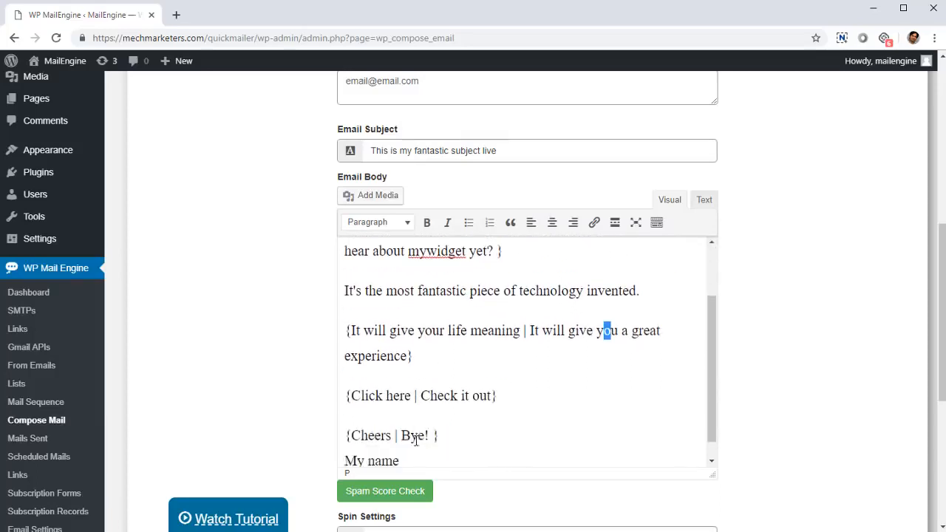
scroll(488, 405, up, 2)
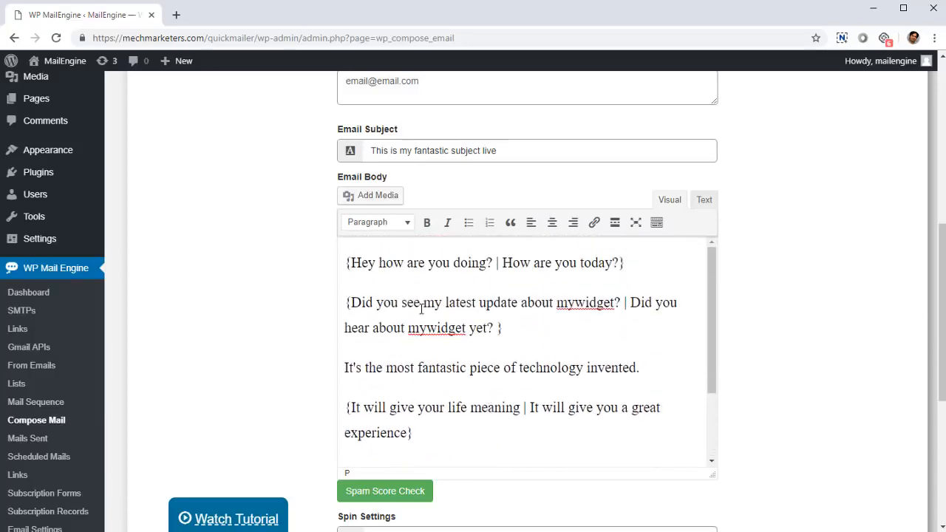
scroll(433, 332, down, 2)
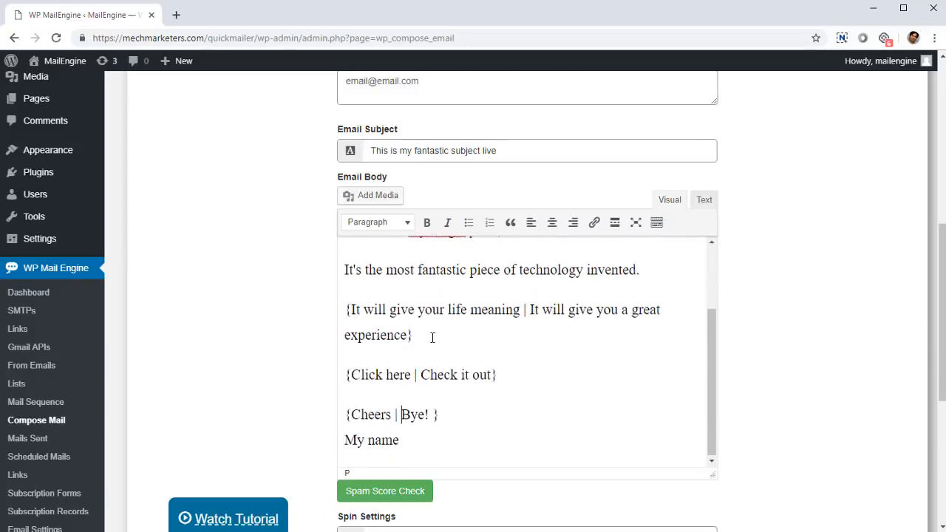
scroll(433, 325, up, 2)
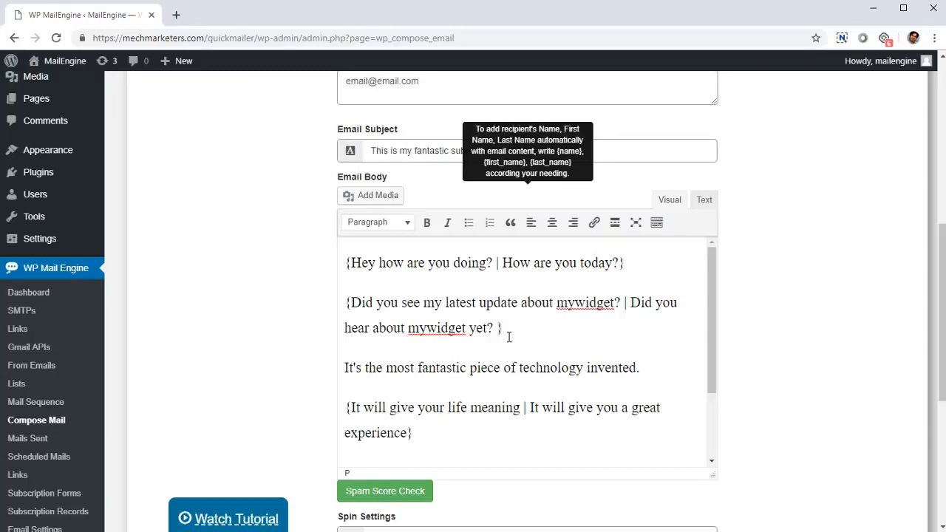
Enable Spin URLs in the spin settings alongside Spin Texts
scroll(510, 333, down, 3)
scroll(694, 385, down, 2)
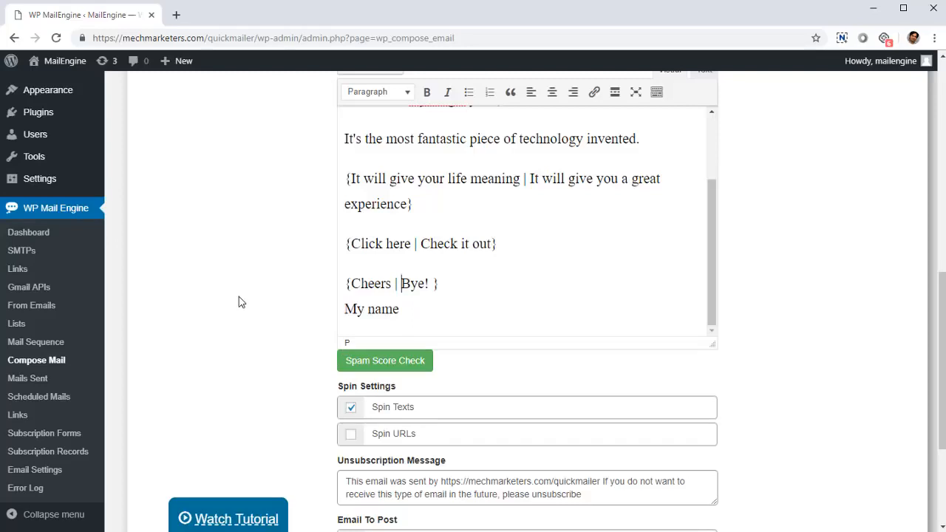
click(350, 435)
scroll(278, 372, down, 1)
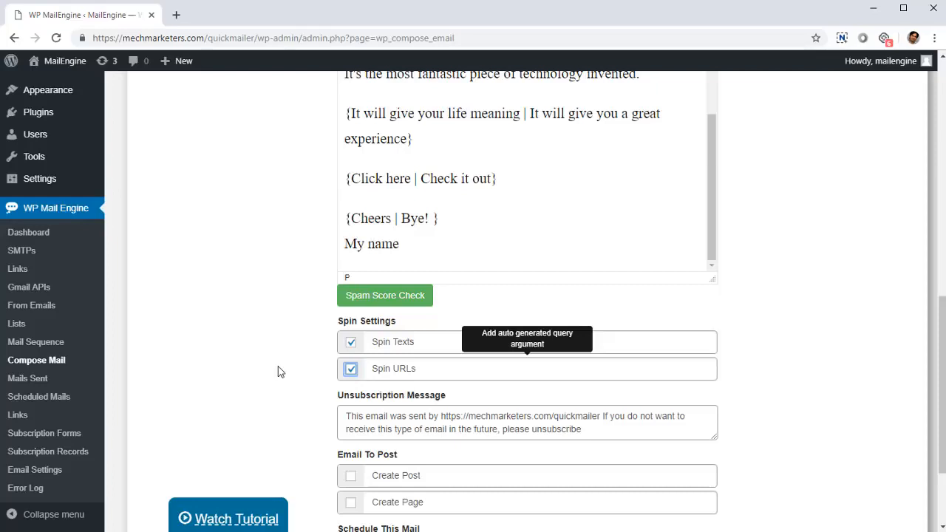
click(353, 372)
click(356, 374)
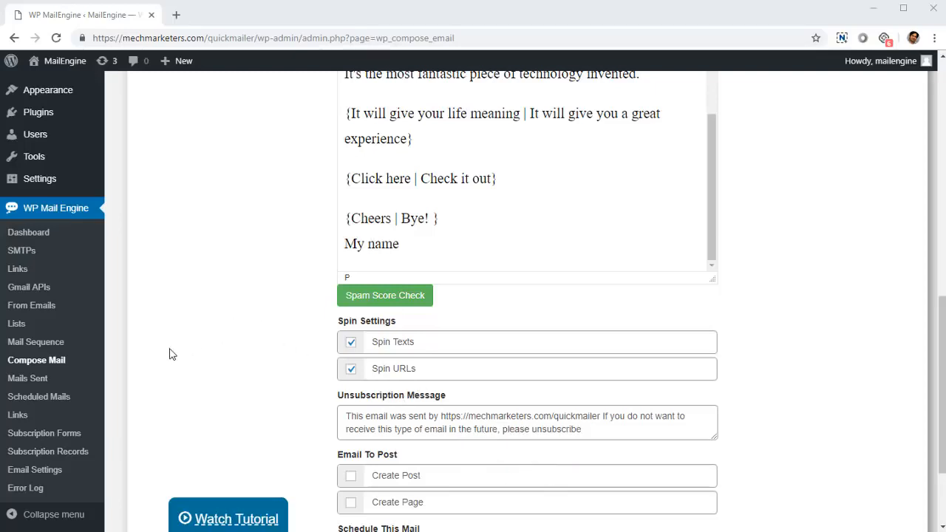
Open the plugin's SMTPs page and review the configured SMTP accounts
click(14, 252)
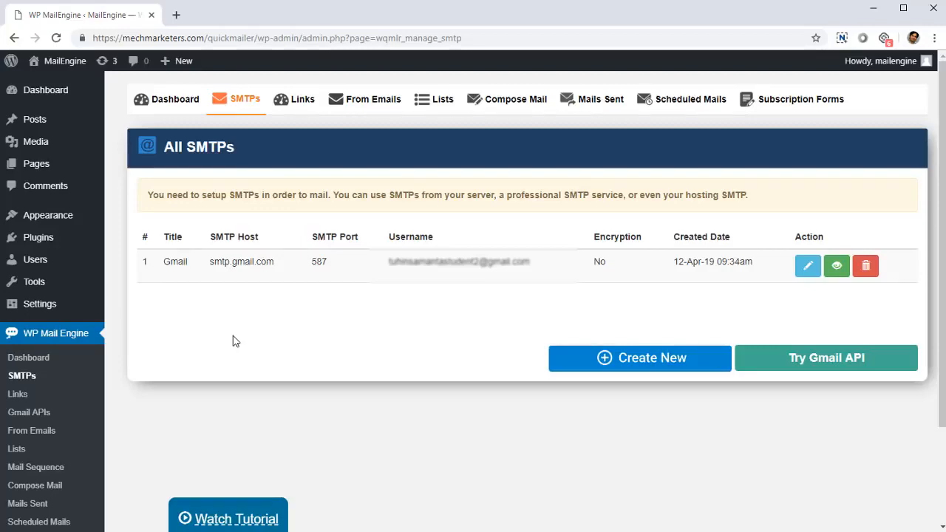
scroll(288, 342, down, 2)
scroll(357, 321, up, 2)
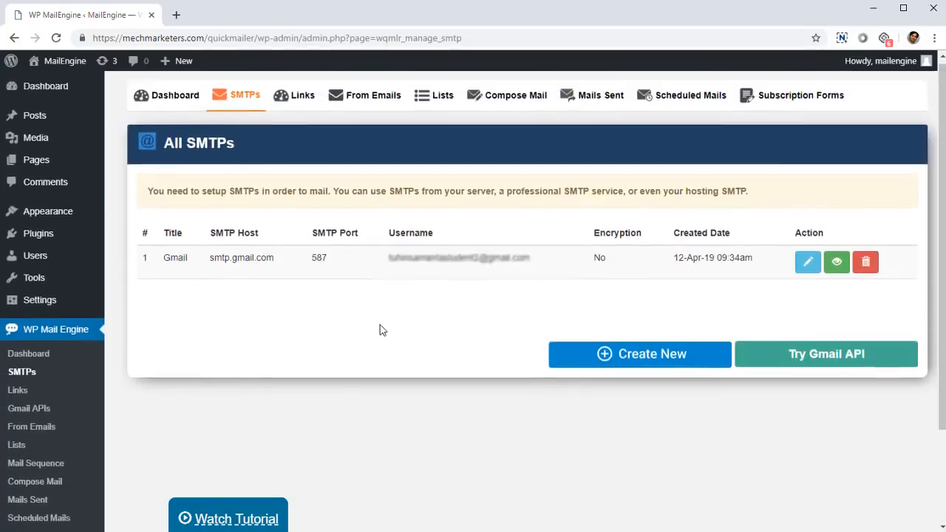
Open the plugin's Links page and review the first link's shortcode, visit count, last-visited date and creation date
scroll(380, 329, down, 1)
scroll(383, 327, up, 1)
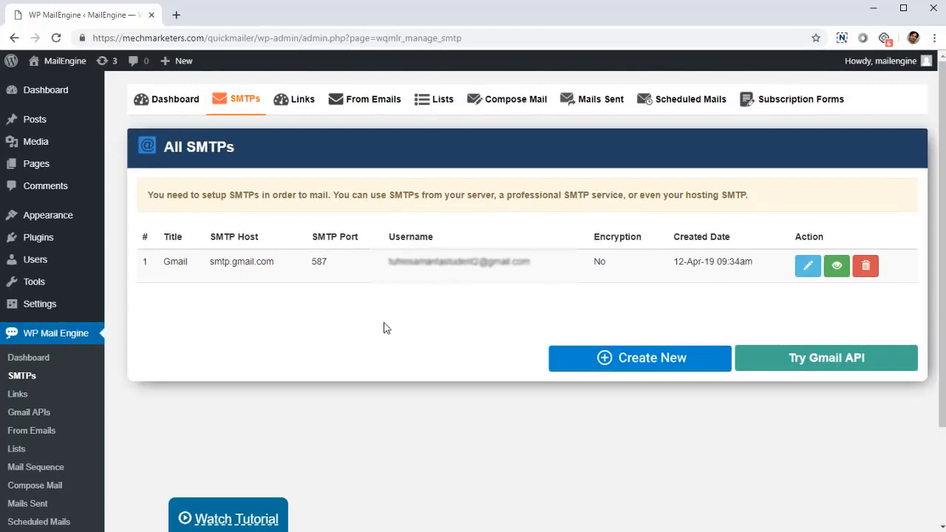
click(30, 412)
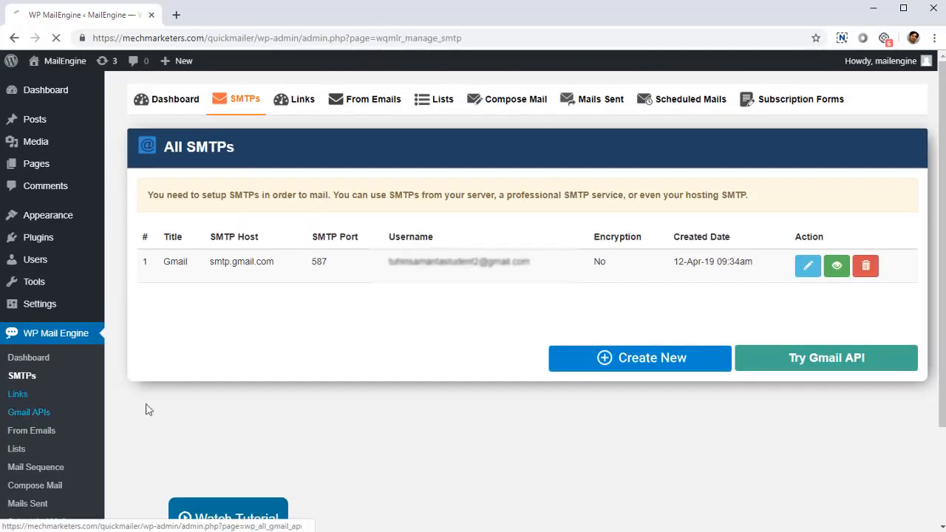
scroll(390, 320, down, 3)
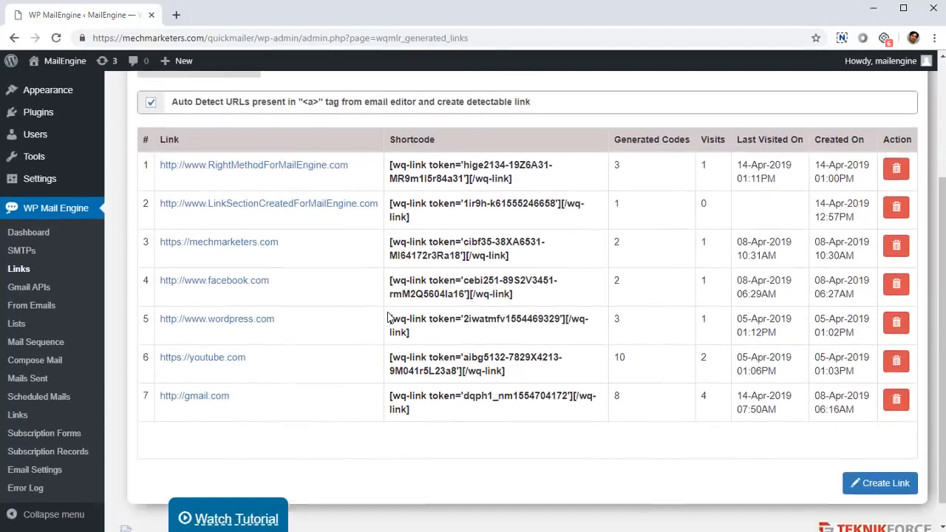
scroll(392, 311, up, 1)
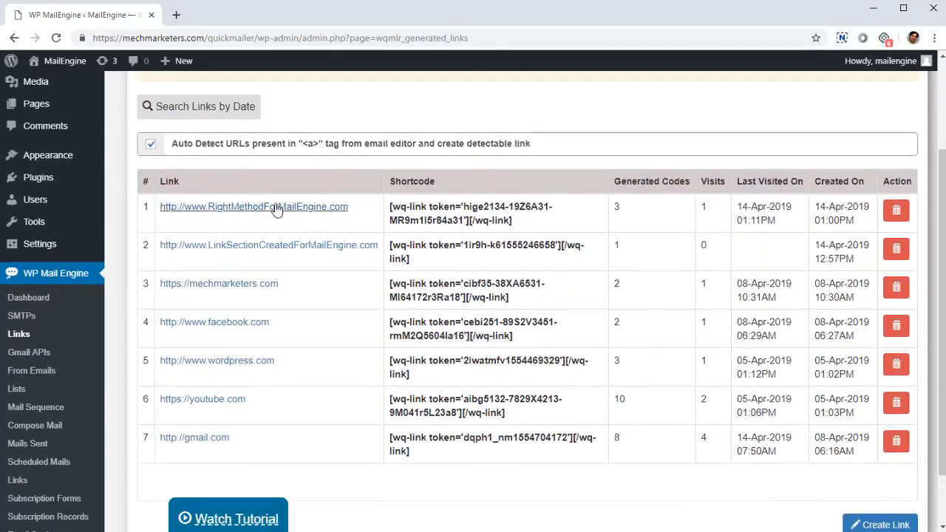
drag(397, 210, 597, 215)
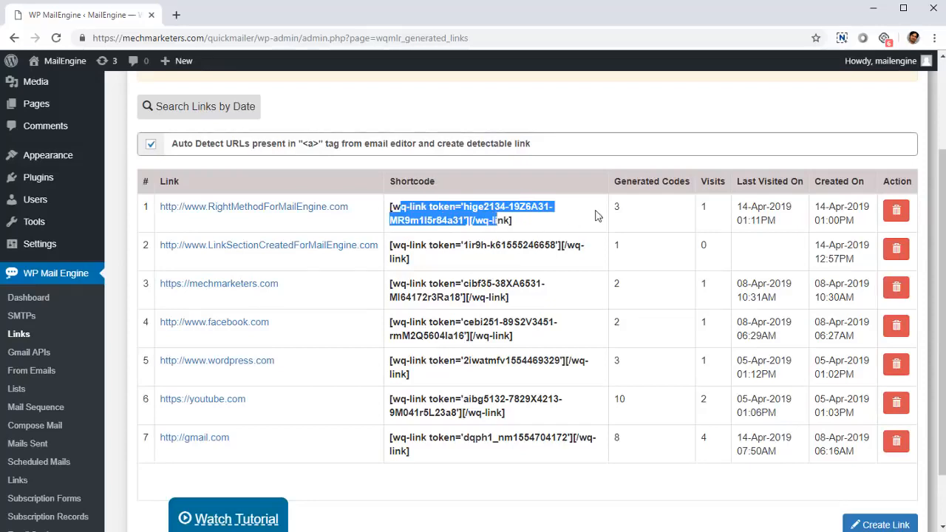
click(620, 211)
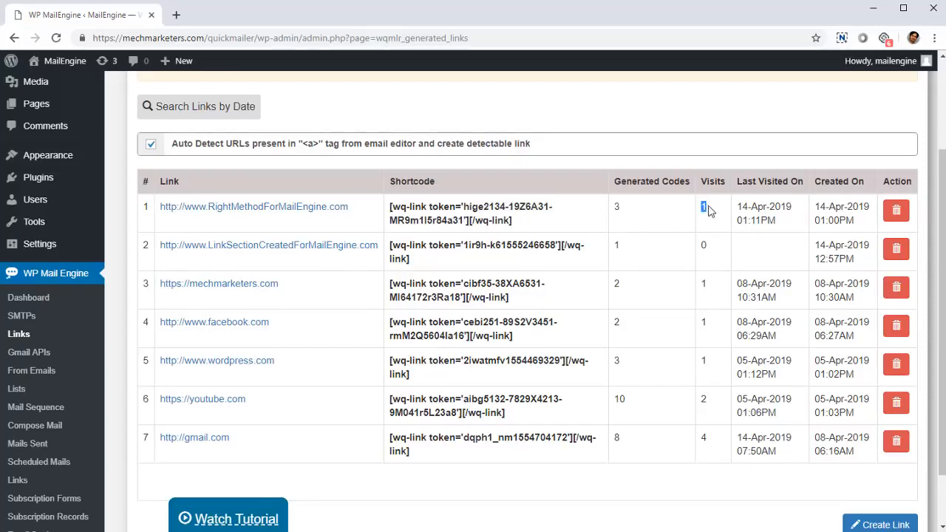
drag(737, 206, 850, 236)
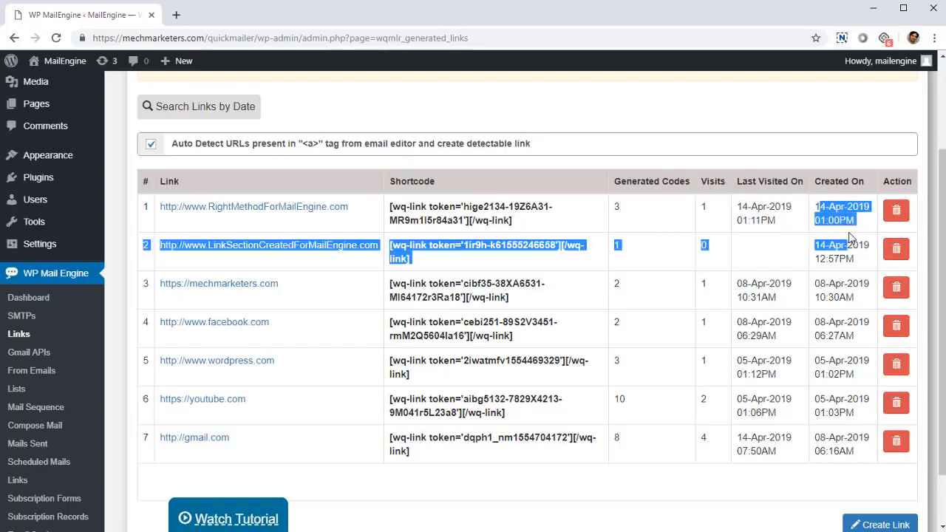
click(841, 238)
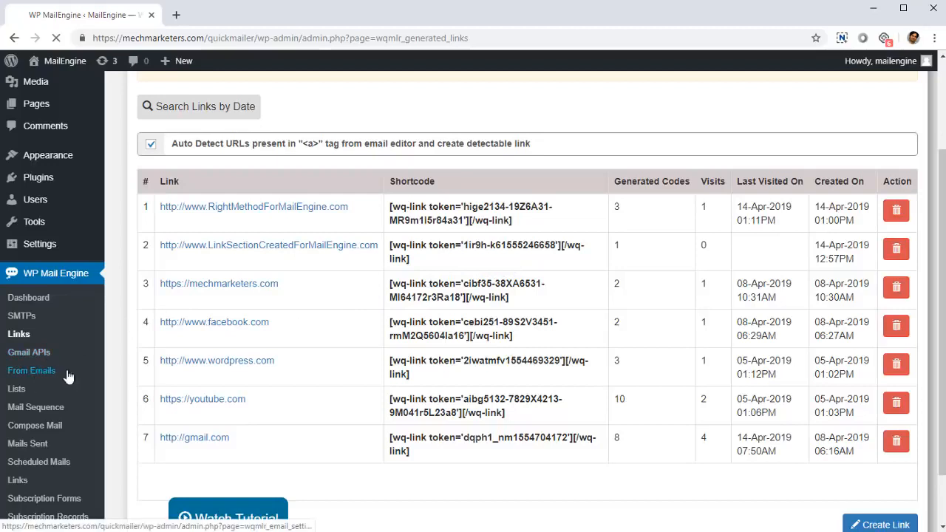
Open the From Emails page and review the configured sender and reply-to addresses
click(37, 371)
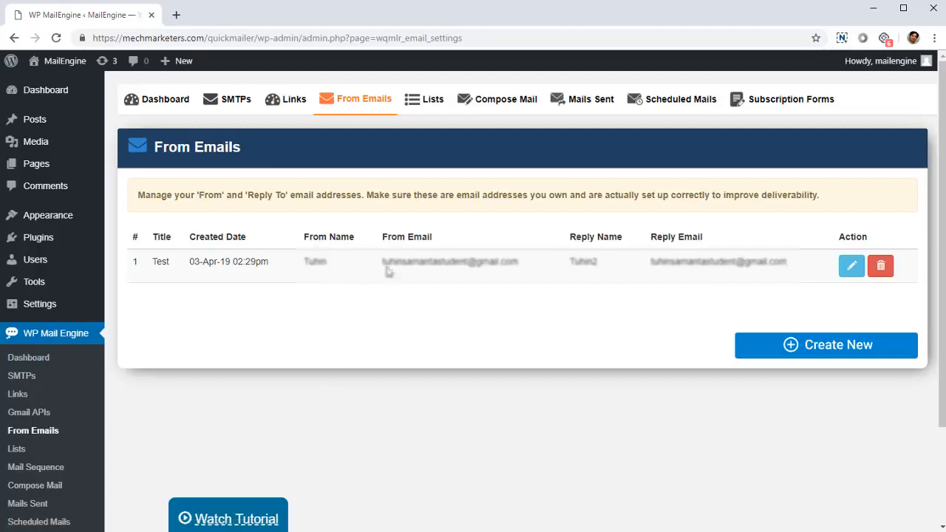
scroll(298, 291, down, 3)
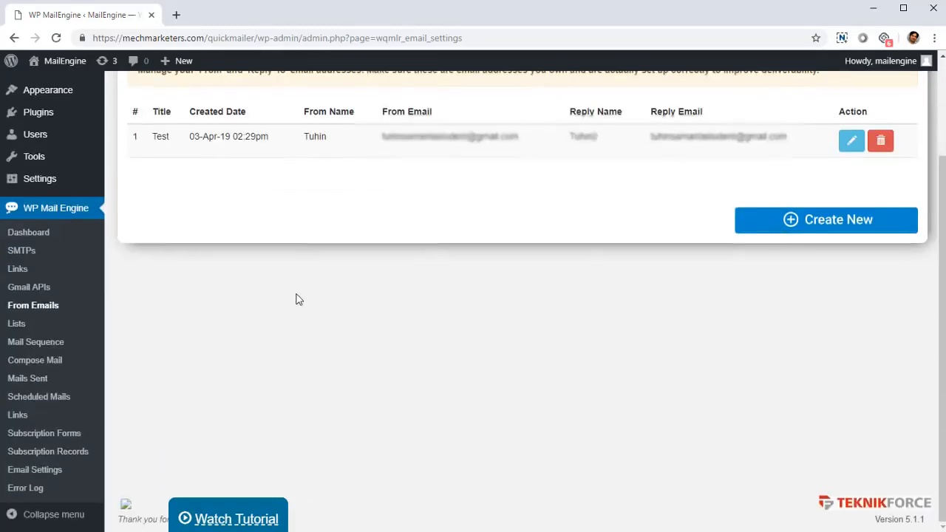
Open the Lists page, view the form for creating a new list, and return to the lists overview
click(4, 329)
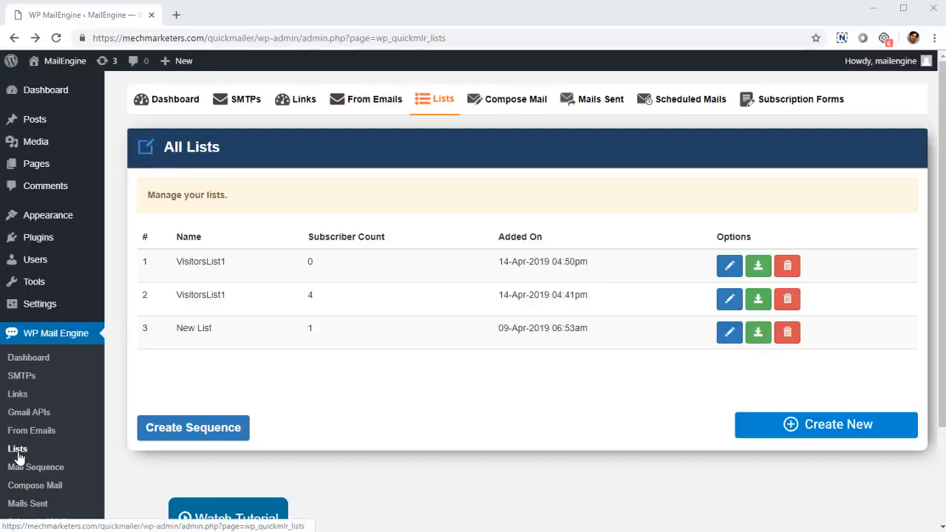
click(773, 441)
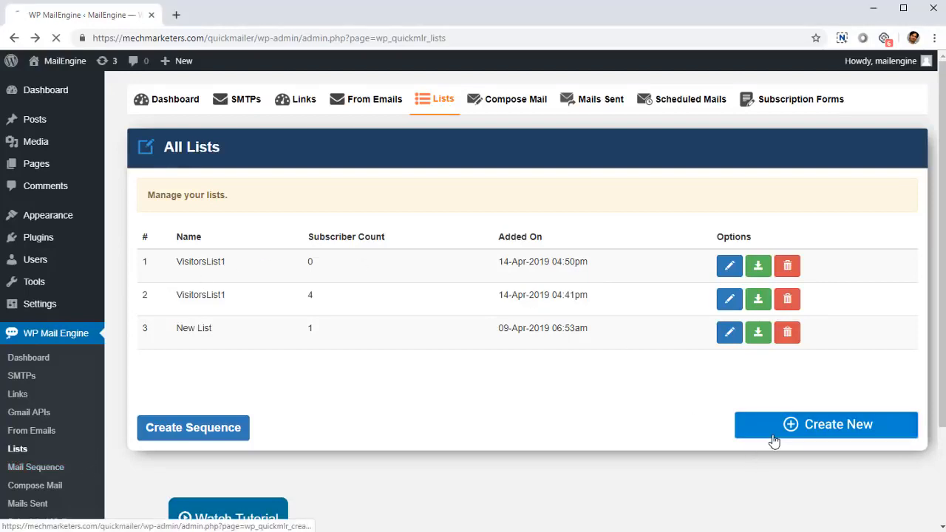
right_click(286, 262)
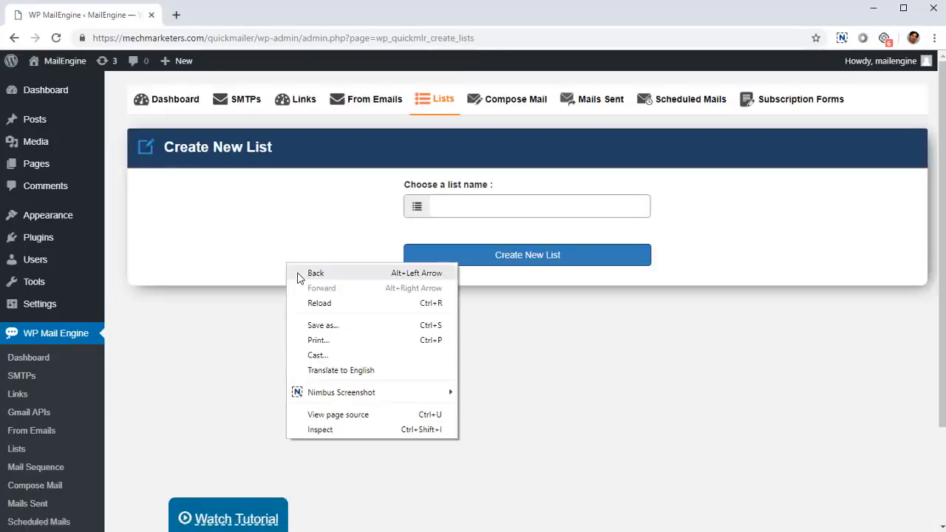
click(300, 275)
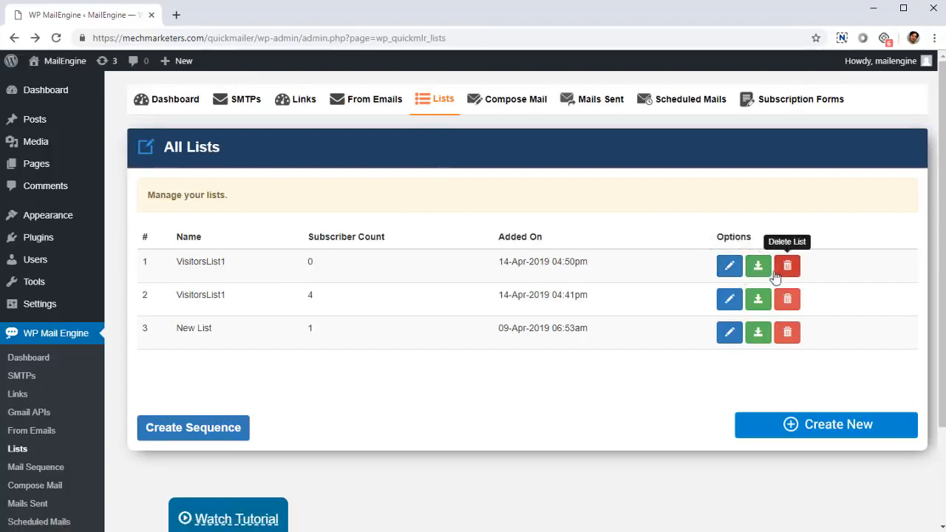
Open the first VisitorsList1 for editing to view its subscriber and CSV import fields, and return to the lists overview
click(736, 266)
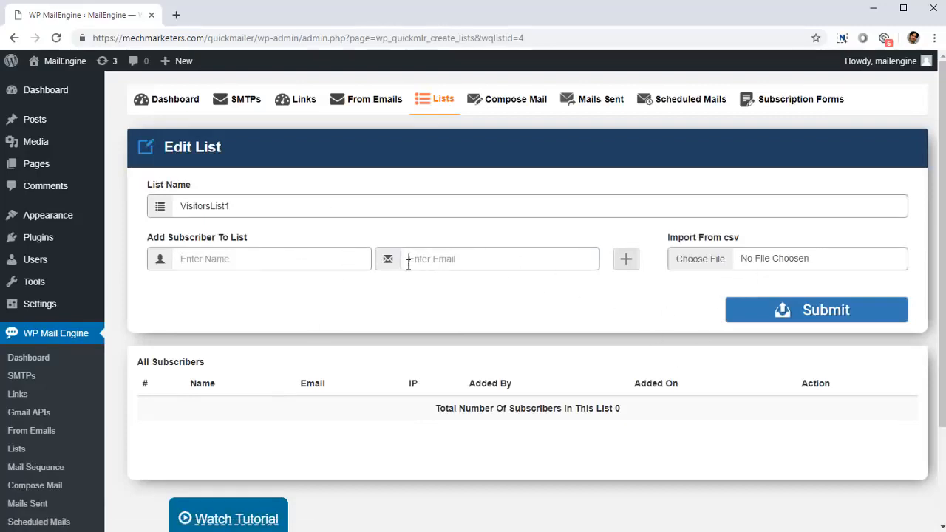
right_click(449, 302)
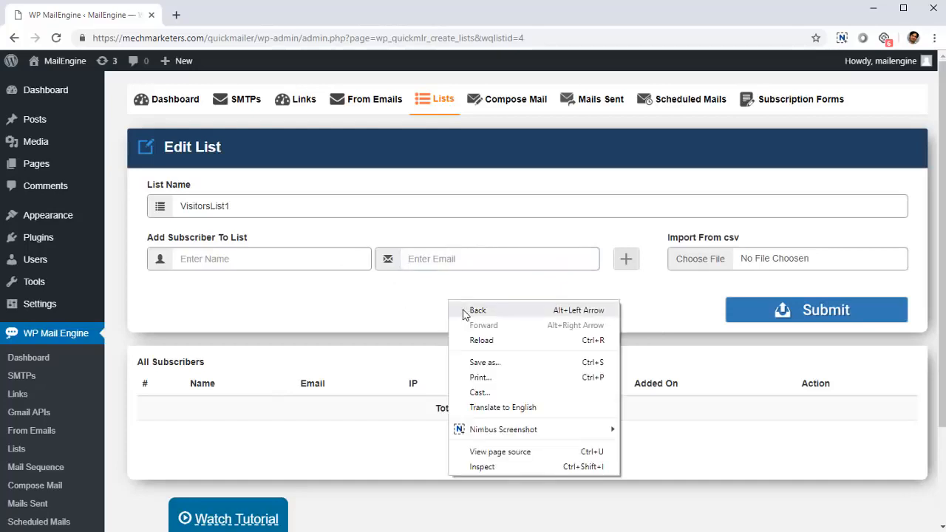
click(465, 310)
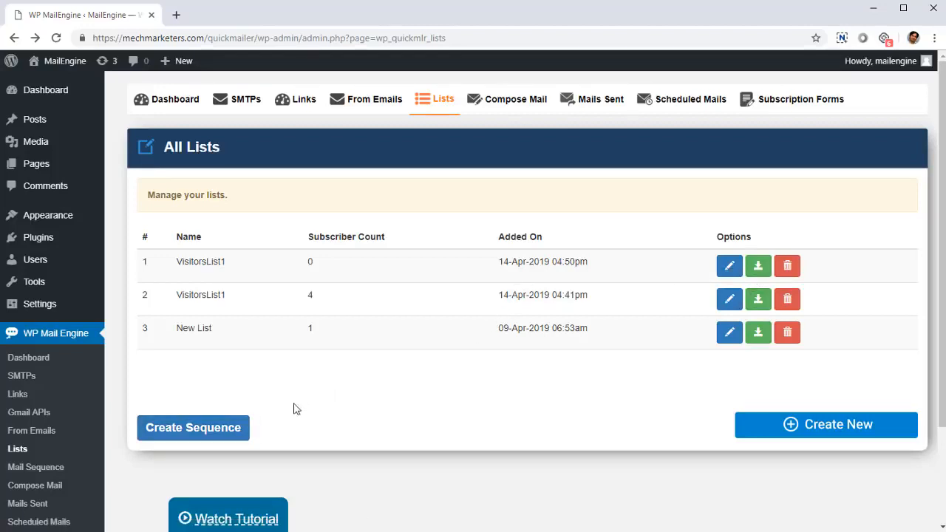
Open the mail sequences from the lists overview, check the Welcome email's title and sequence timing, and go back
click(207, 424)
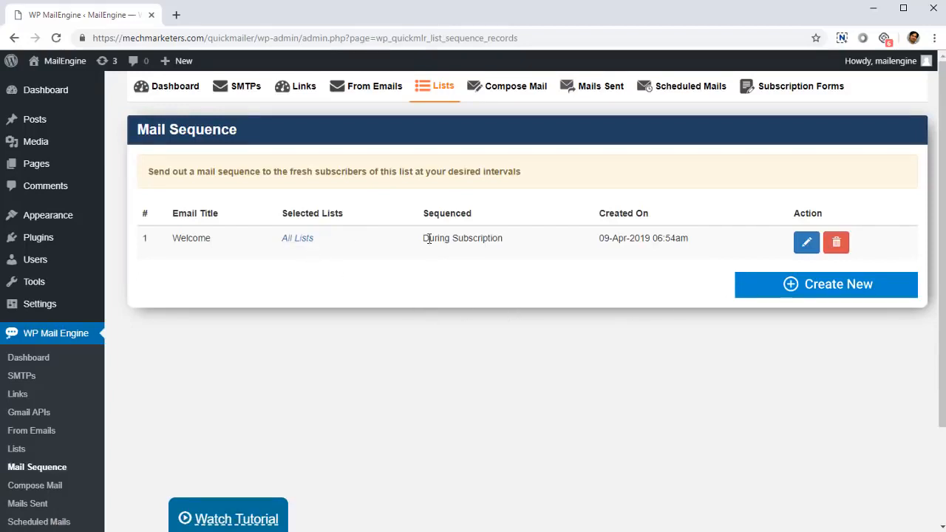
drag(424, 238, 482, 256)
click(483, 258)
drag(188, 238, 199, 250)
right_click(295, 306)
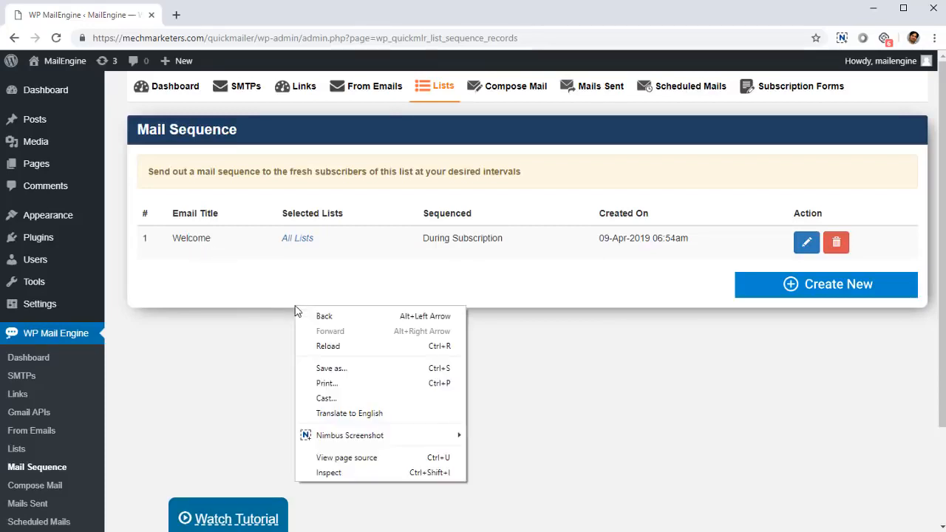
click(372, 319)
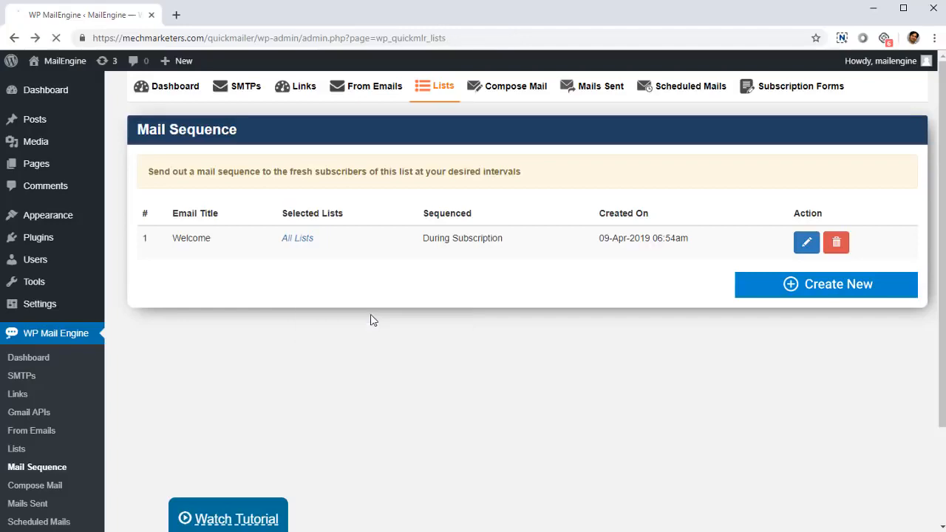
Open the Mail Sequence page directly from the plugin's navigation and view its records
scroll(148, 403, down, 2)
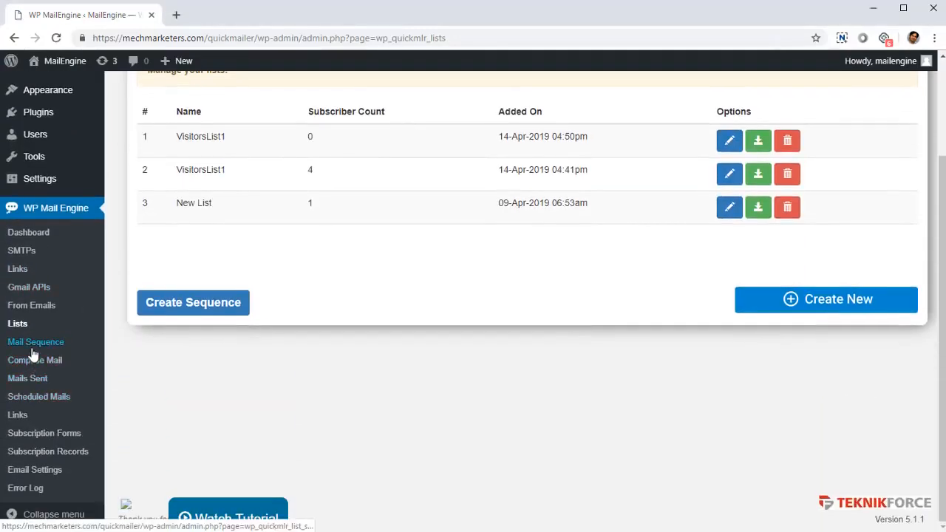
click(31, 348)
scroll(86, 446, down, 1)
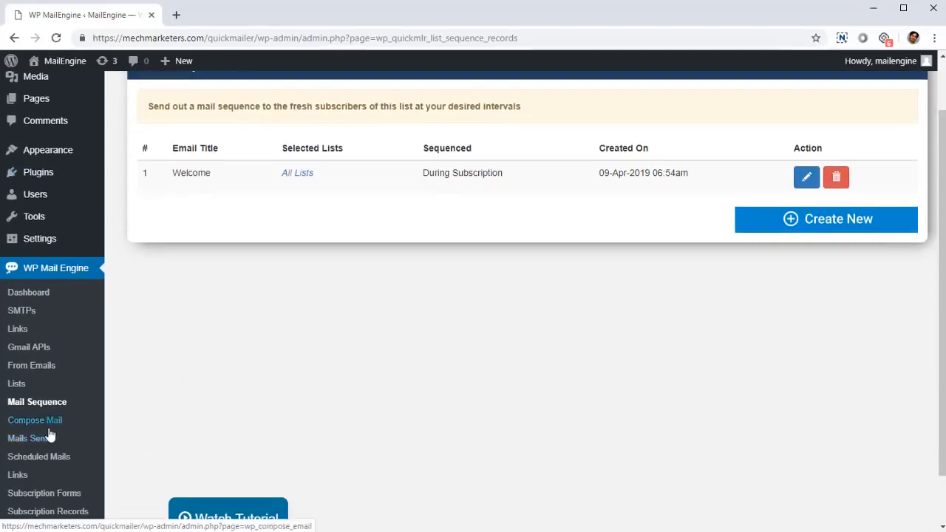
Open the Compose Mail page and enable Create Page under Email To Post, leaving Create Post unticked
click(23, 421)
scroll(398, 400, down, 10)
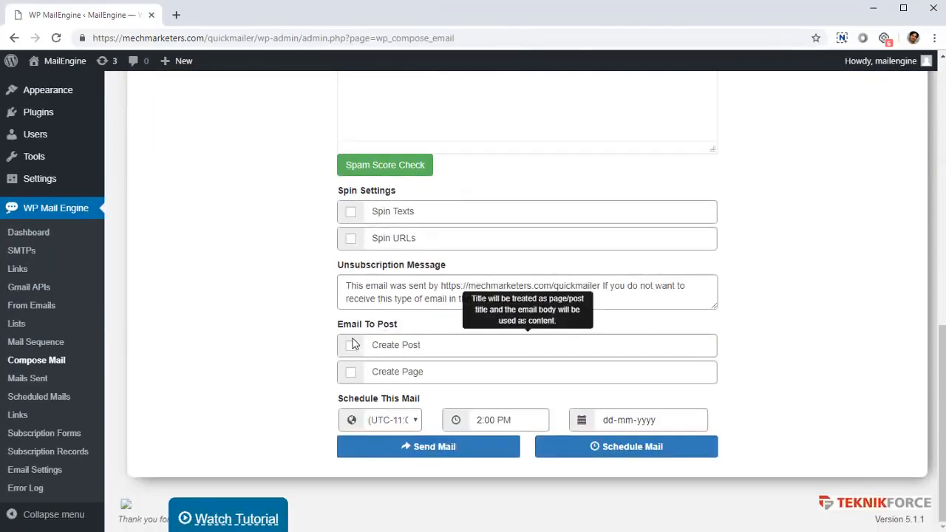
click(356, 348)
click(351, 346)
click(351, 373)
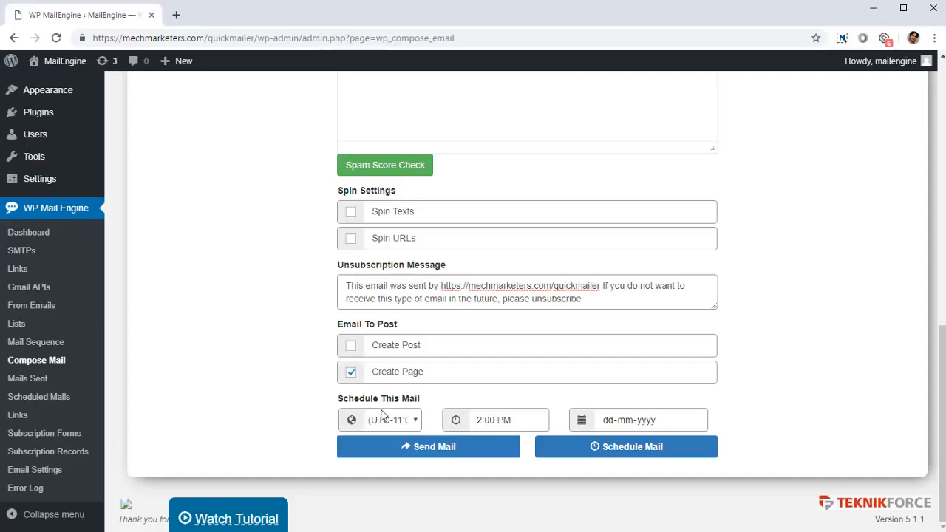
Examine the mail scheduling options on the Compose Mail page, including the time zone choices and the date field
click(398, 429)
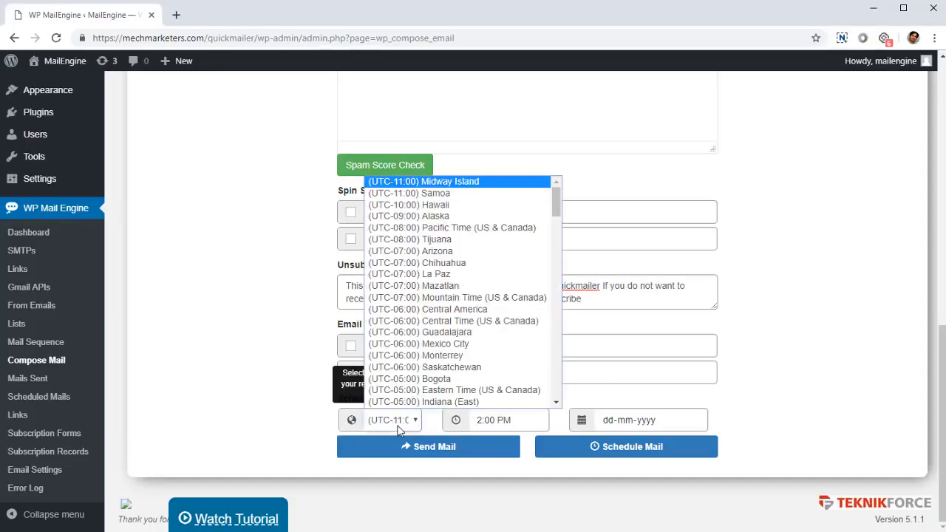
click(555, 428)
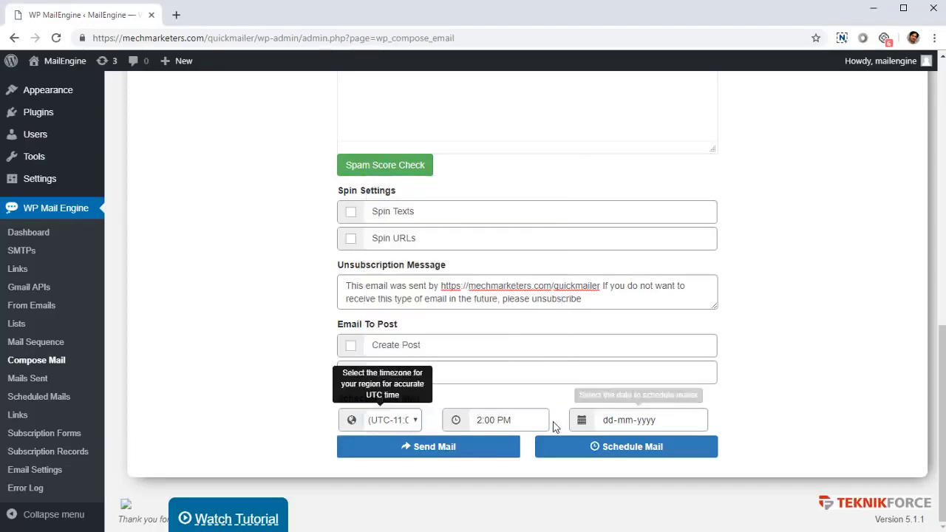
click(627, 421)
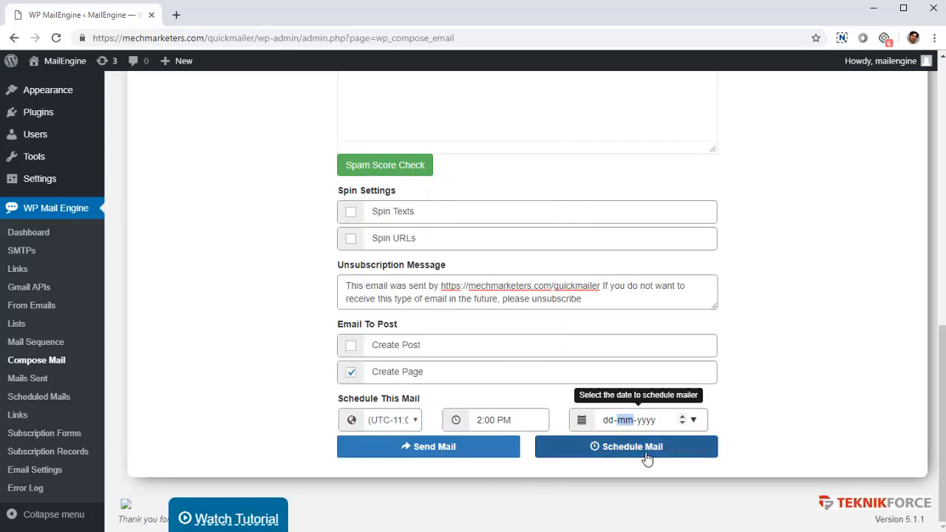
scroll(239, 330, up, 6)
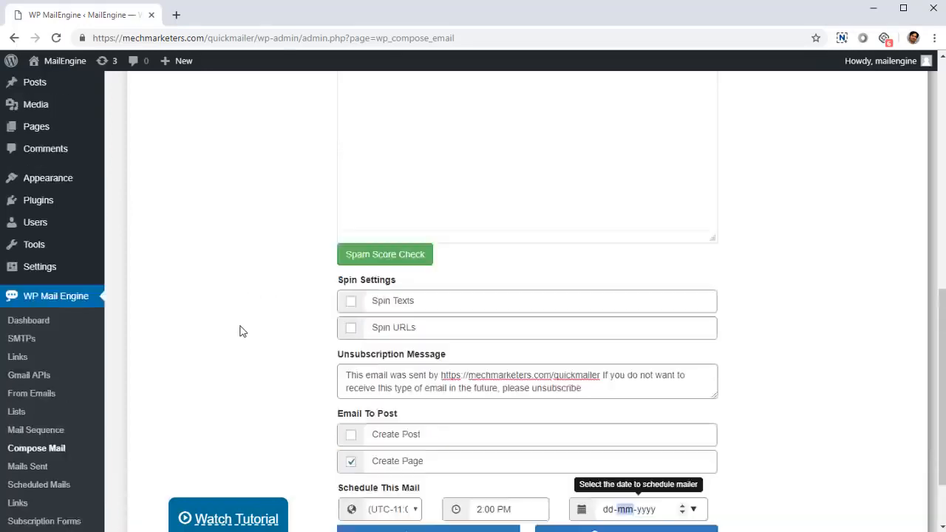
scroll(244, 334, down, 6)
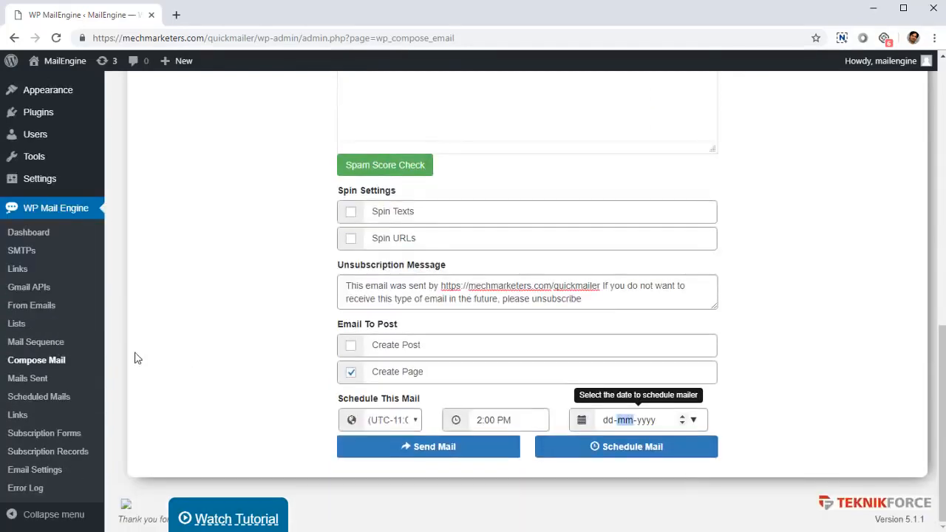
Open the Mails Sent page and review the opened, unopened, clicked and unsubscribed statistics of the sent emails
click(82, 380)
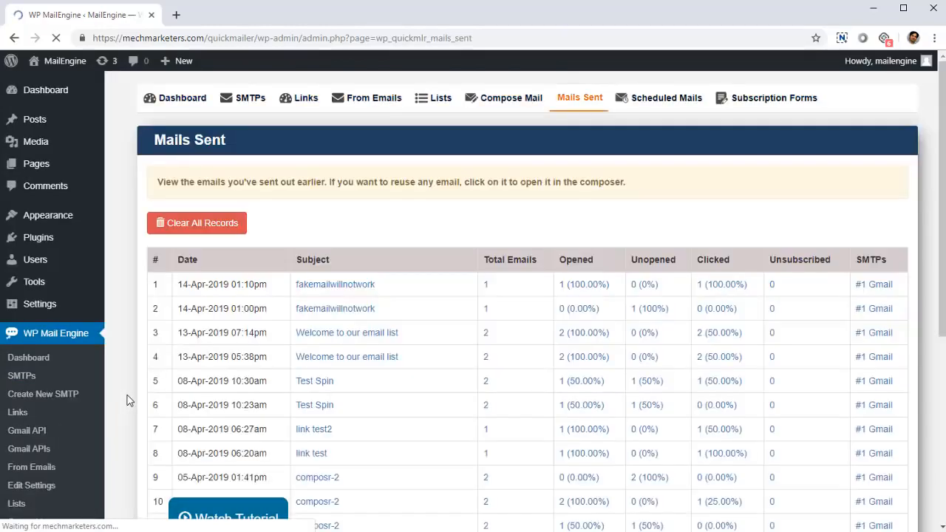
scroll(268, 334, down, 5)
scroll(316, 347, up, 3)
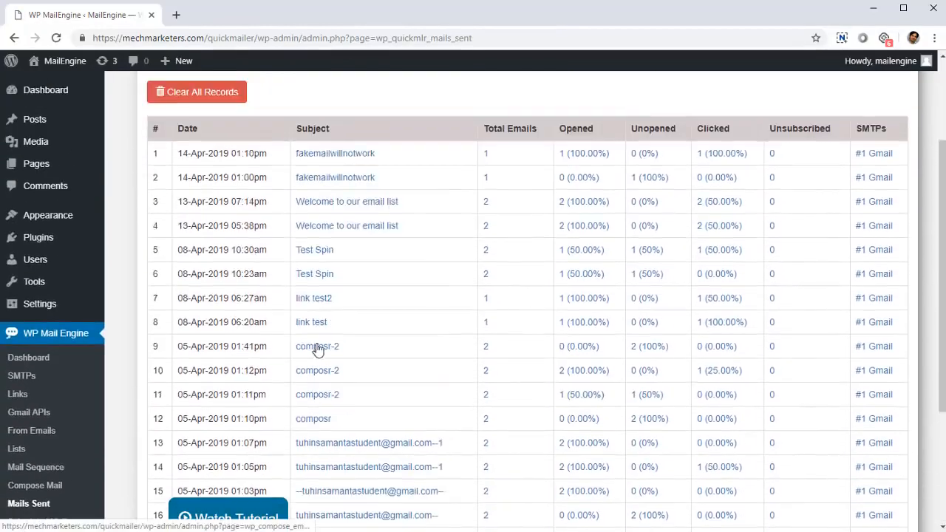
scroll(321, 352, down, 3)
scroll(319, 355, up, 2)
scroll(319, 355, up, 3)
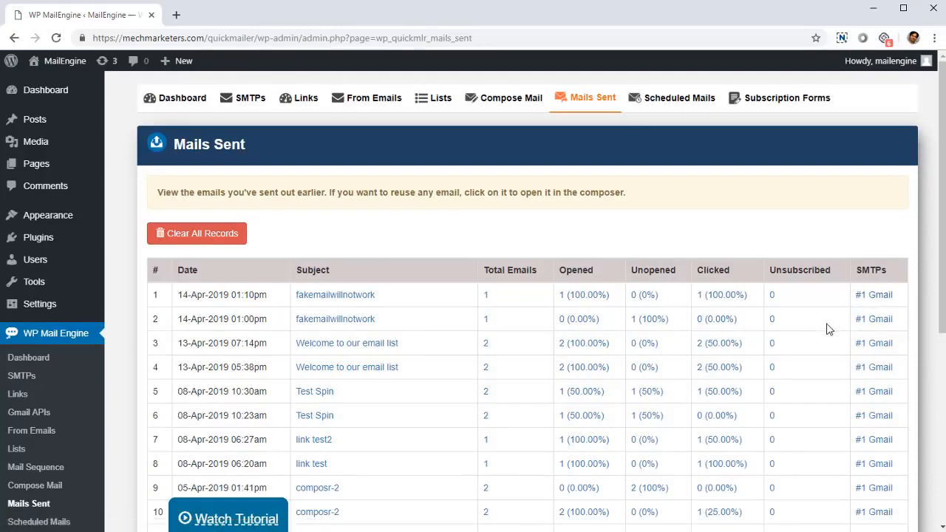
scroll(798, 340, down, 5)
scroll(793, 360, up, 5)
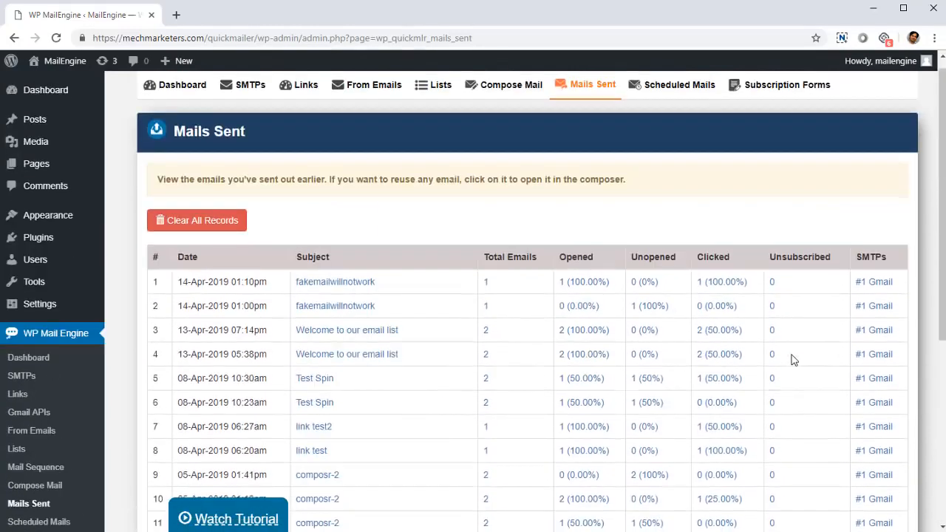
Open the Scheduled Mails page to view the emails queued for automatic sending
scroll(58, 405, down, 3)
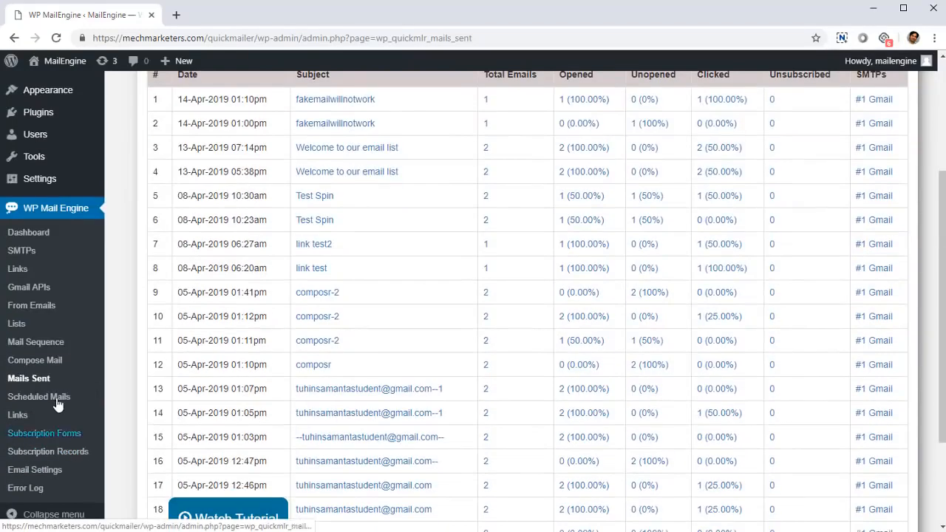
click(57, 401)
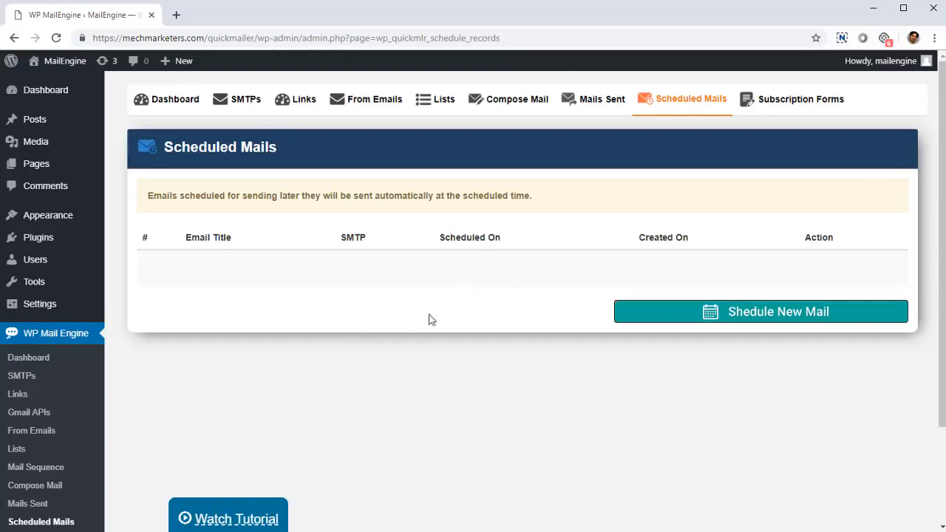
Open the Link Visits page with the click records per email and advance to its next page of entries
scroll(61, 428, down, 2)
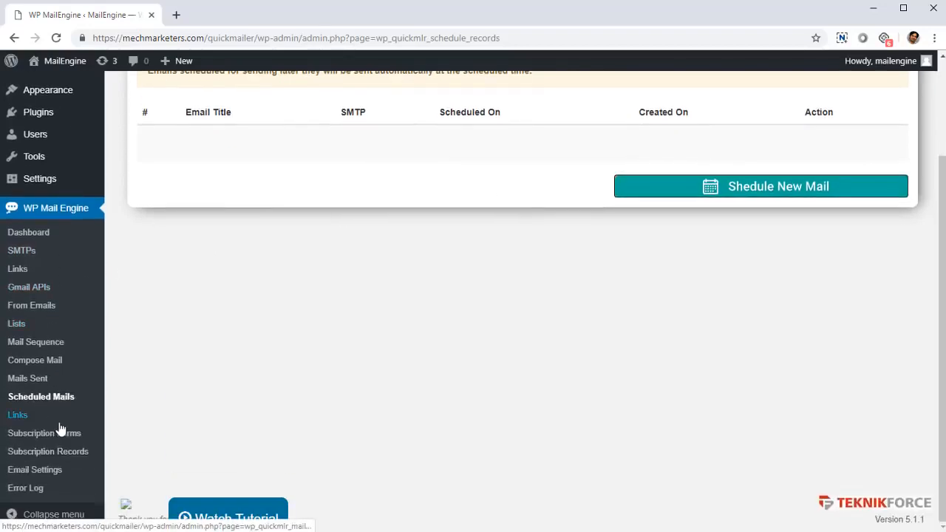
click(18, 415)
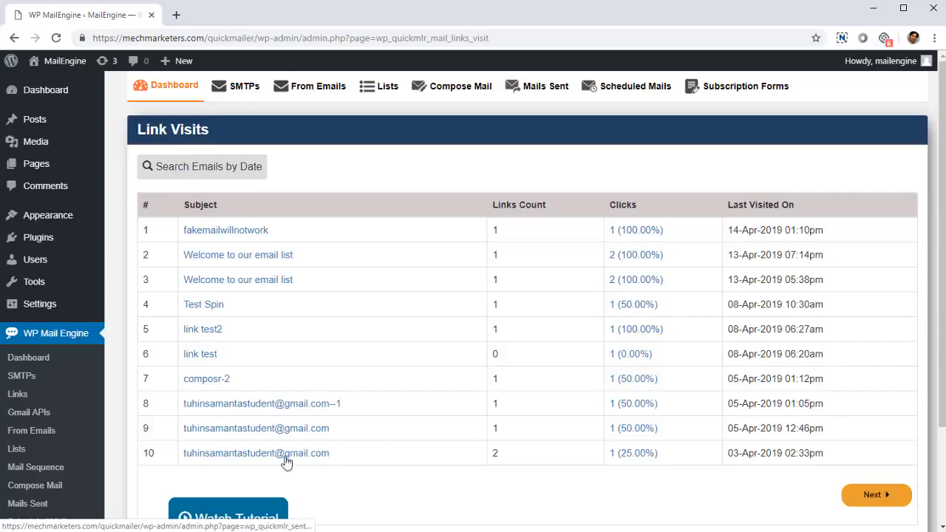
scroll(317, 461, down, 3)
click(872, 369)
scroll(439, 391, up, 3)
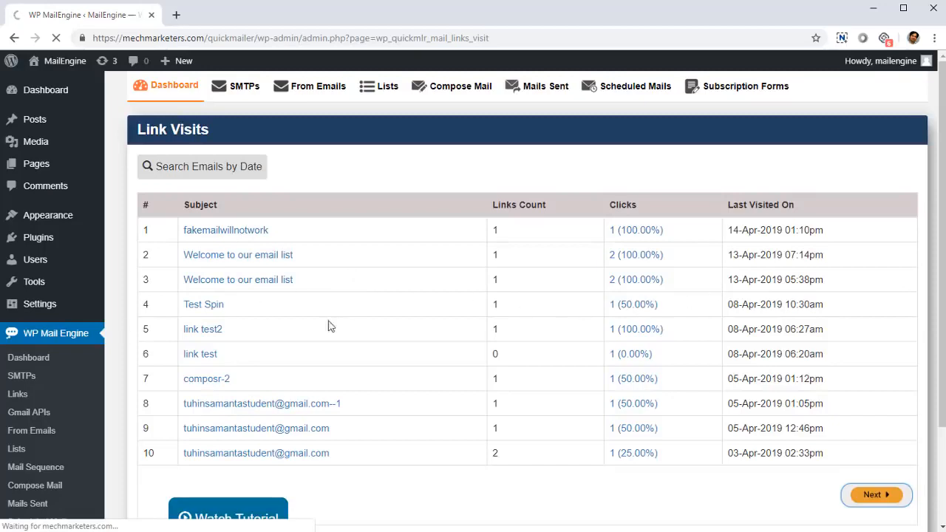
Open the Subscription Forms page and review the existing forms, their selected lists, shortcodes and the option to create another form
scroll(51, 440, down, 3)
click(50, 439)
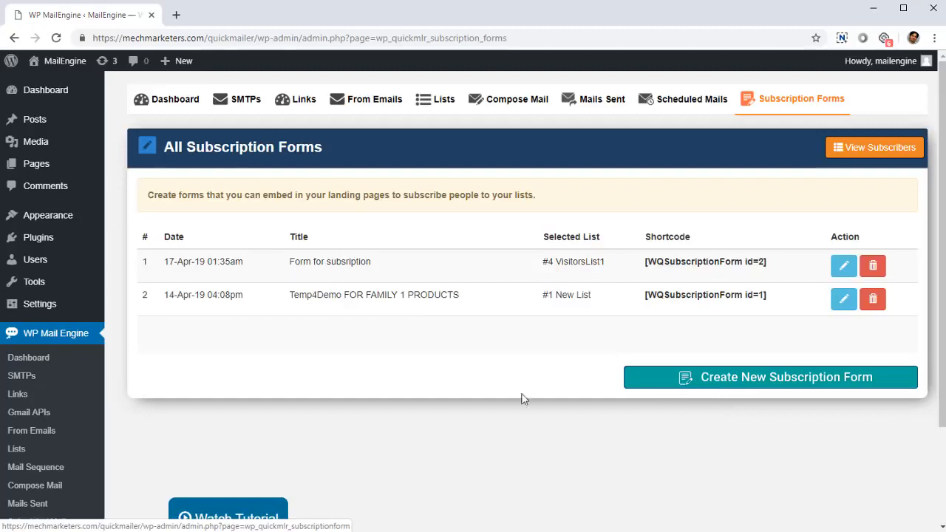
scroll(159, 414, down, 1)
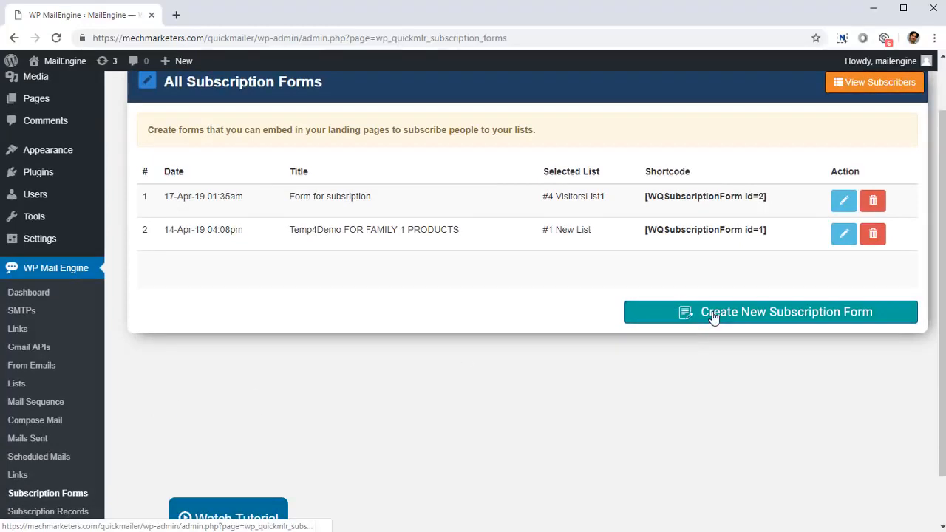
scroll(723, 277, up, 1)
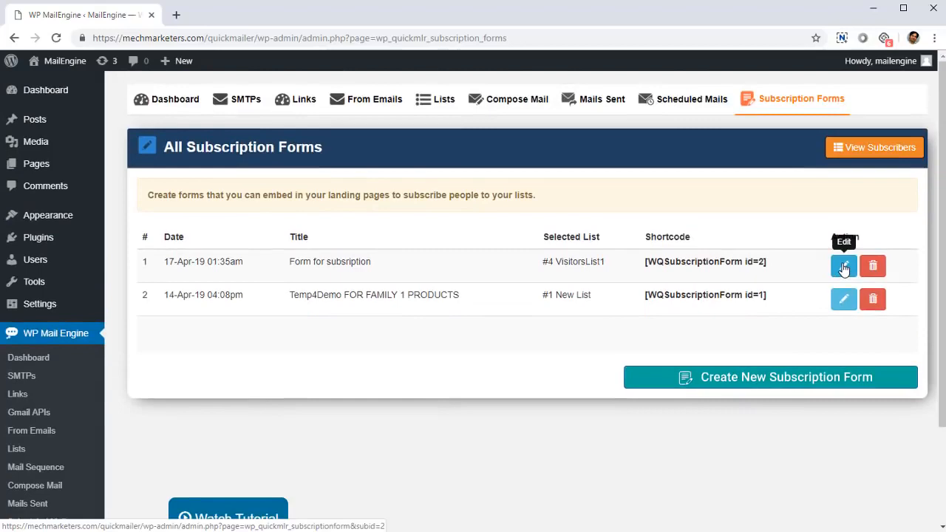
Open the VisitorsList1 subscription form for editing and examine its title, description, placeholder, button, display and custom field settings
click(843, 266)
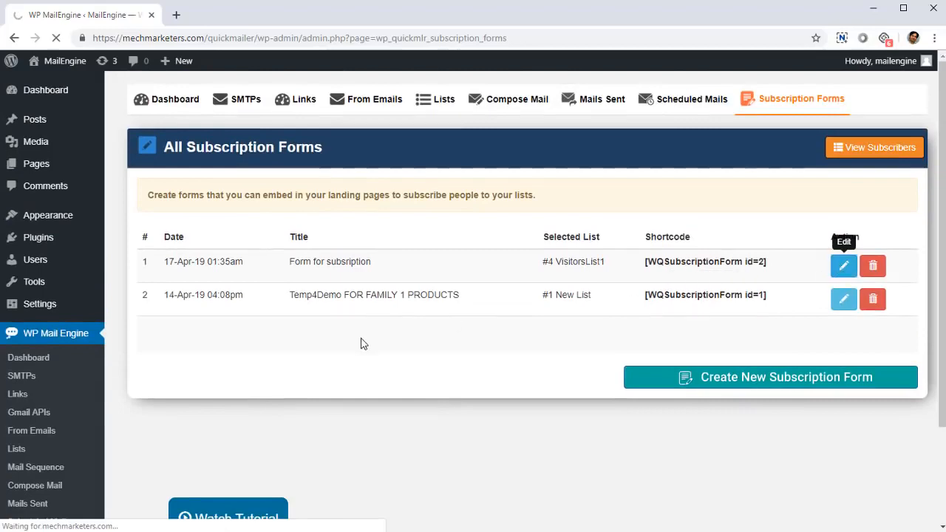
scroll(371, 345, down, 1)
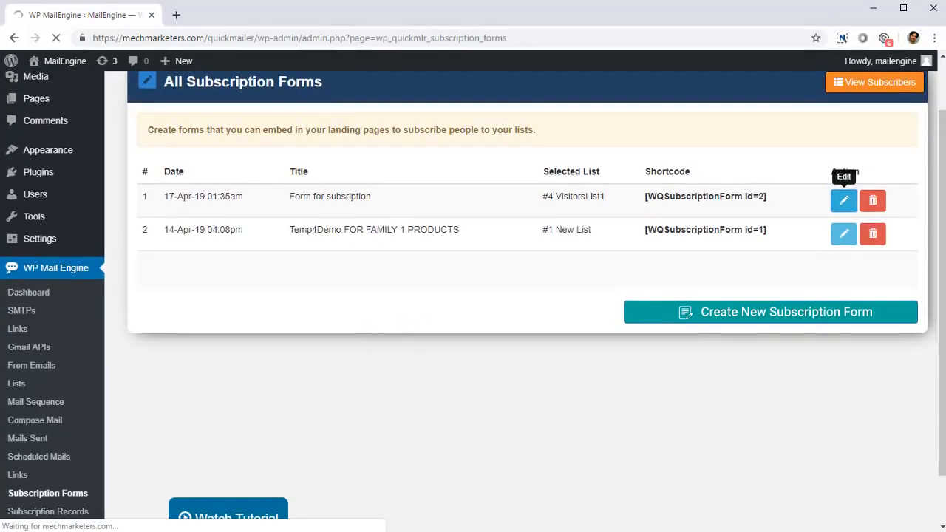
scroll(226, 142, down, 3)
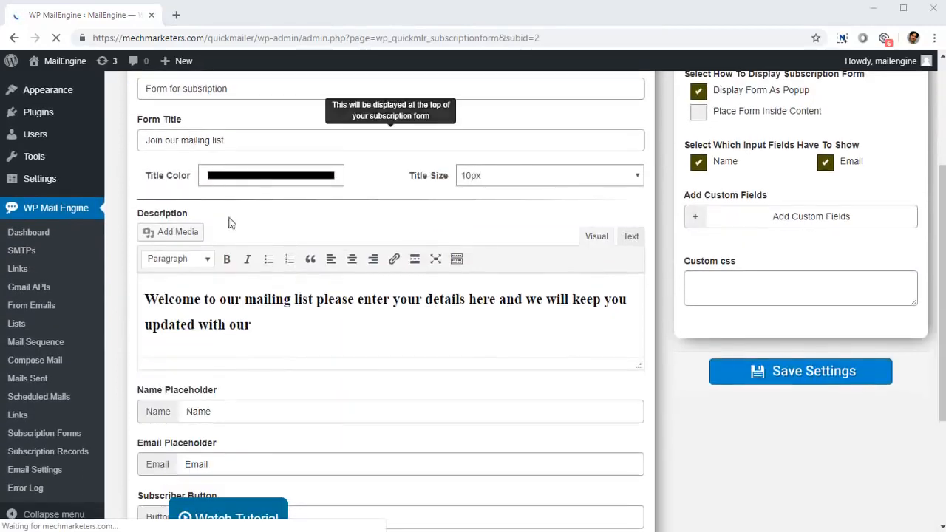
scroll(229, 222, down, 3)
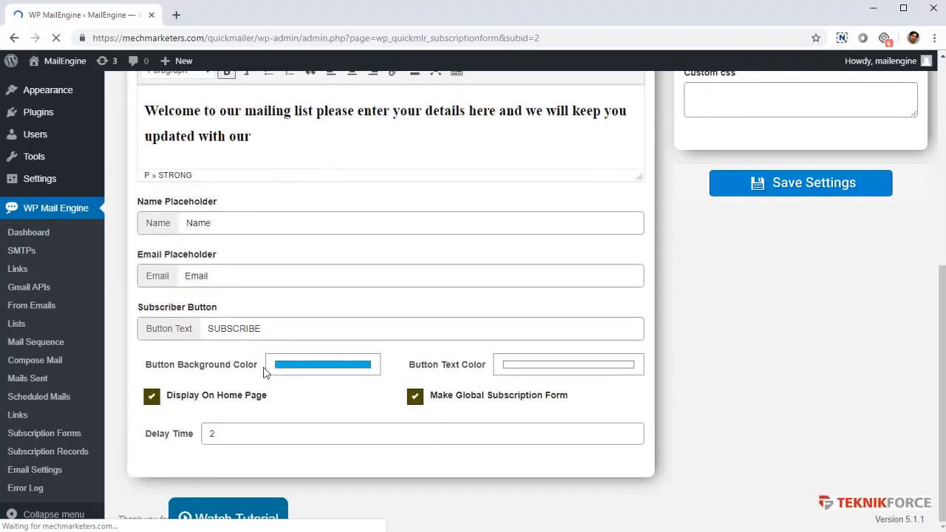
scroll(654, 344, up, 6)
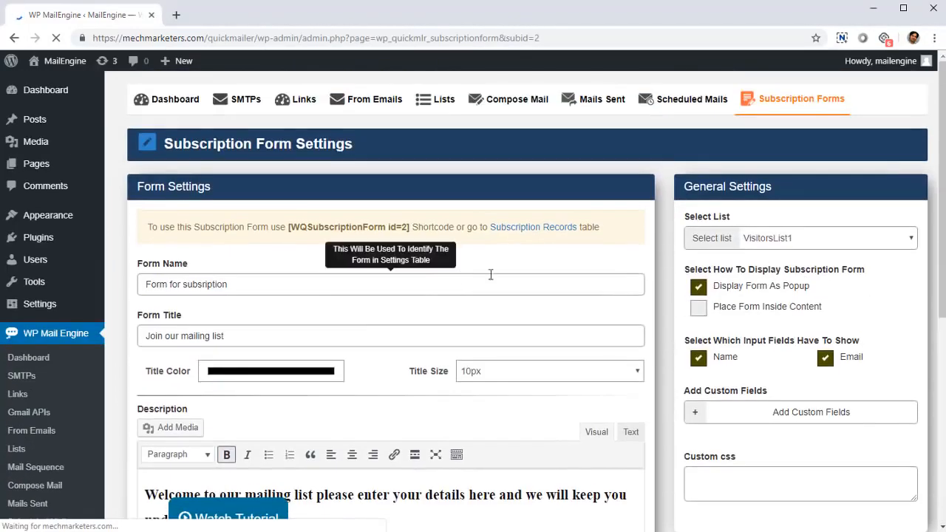
scroll(806, 444, down, 3)
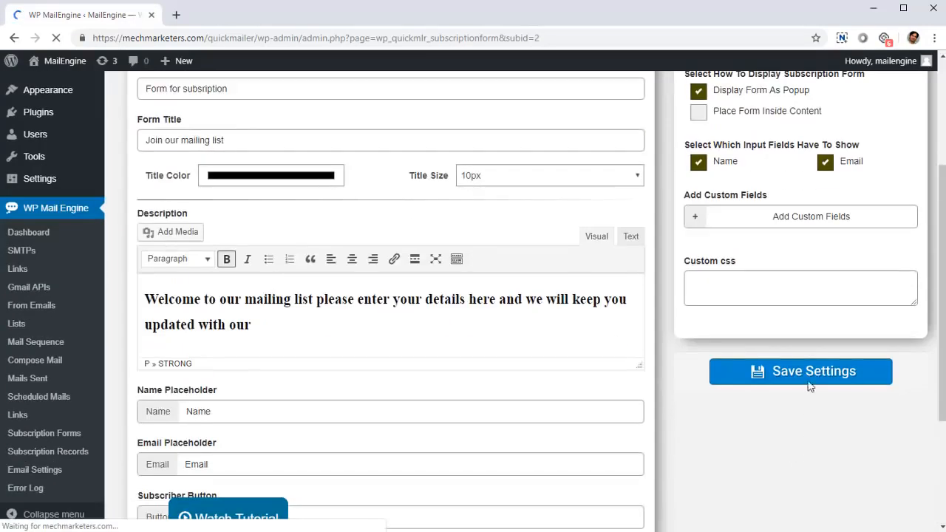
Open the Subscription Records page to view the subscribers' details
scroll(784, 429, up, 2)
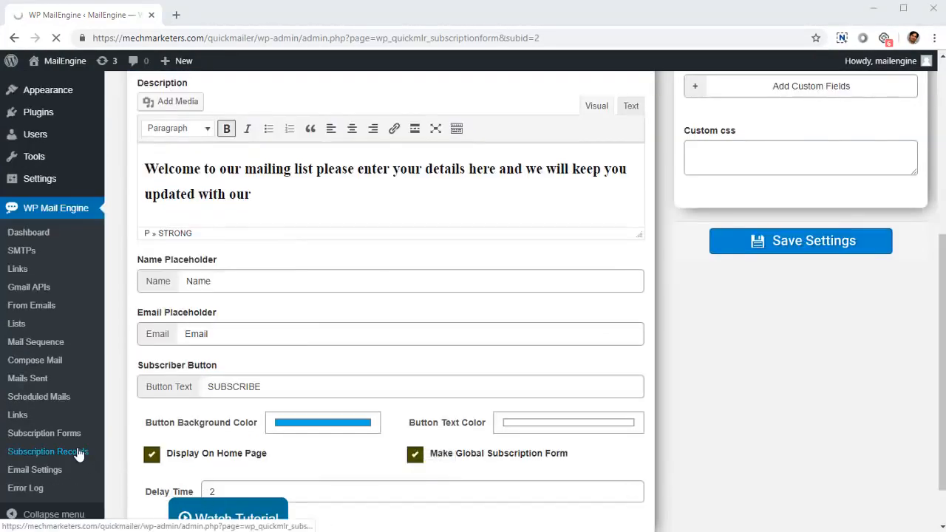
click(79, 454)
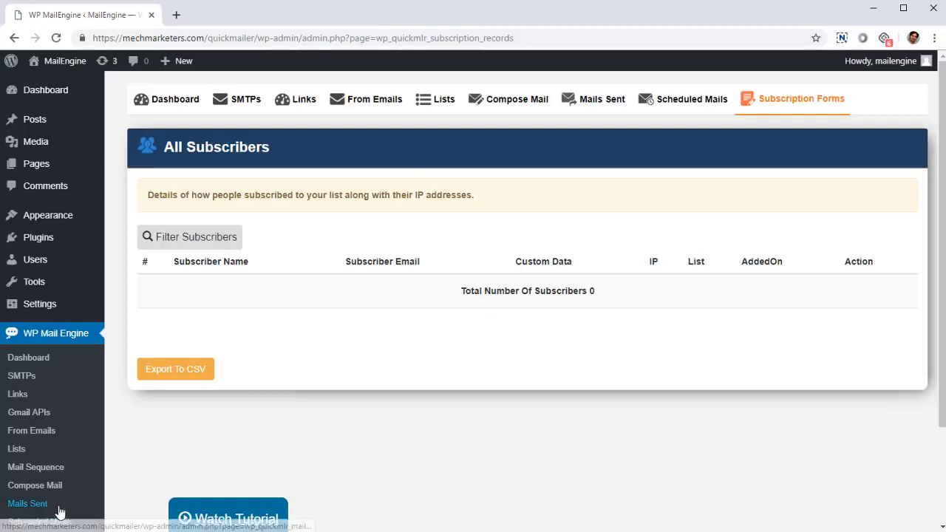
Open the Email Settings page and examine the maximum emails per delay, the delay time and the scheduled emails per minute
scroll(58, 502, down, 2)
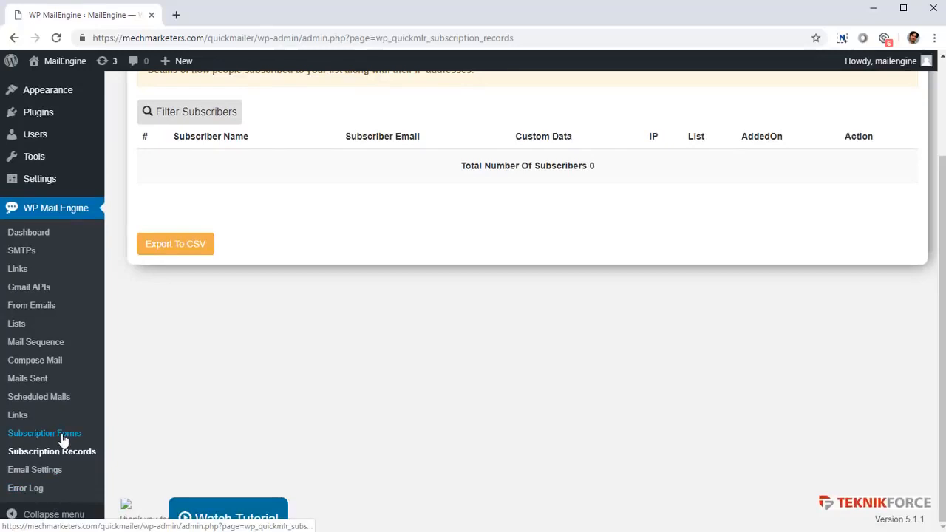
click(48, 476)
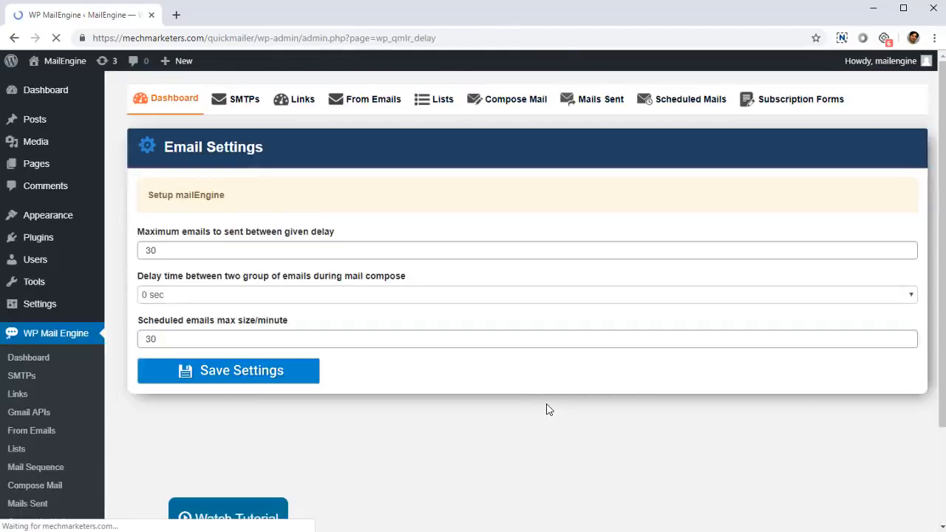
scroll(335, 344, down, 1)
click(197, 188)
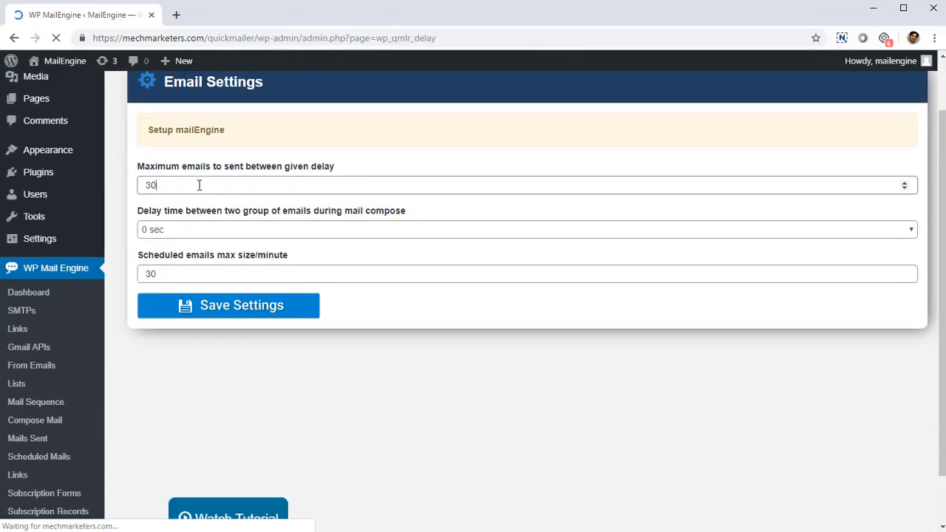
click(205, 273)
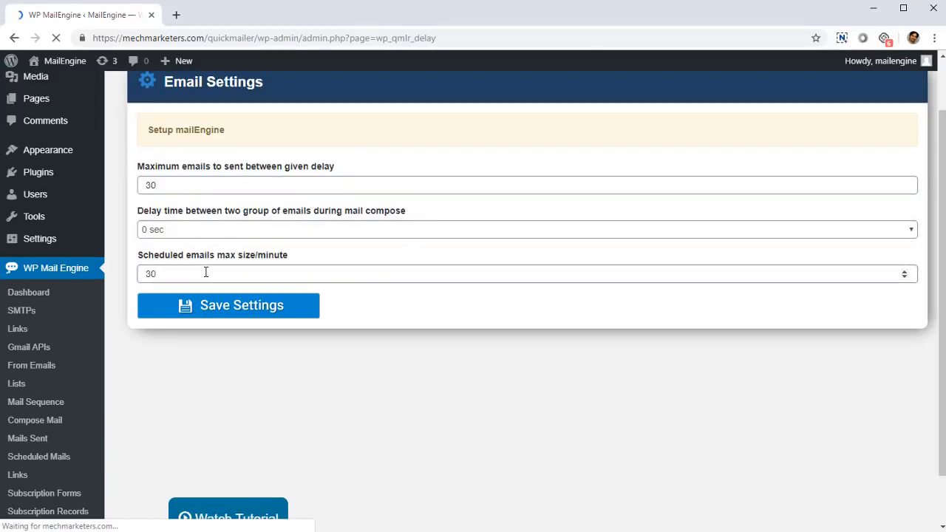
scroll(274, 488, up, 1)
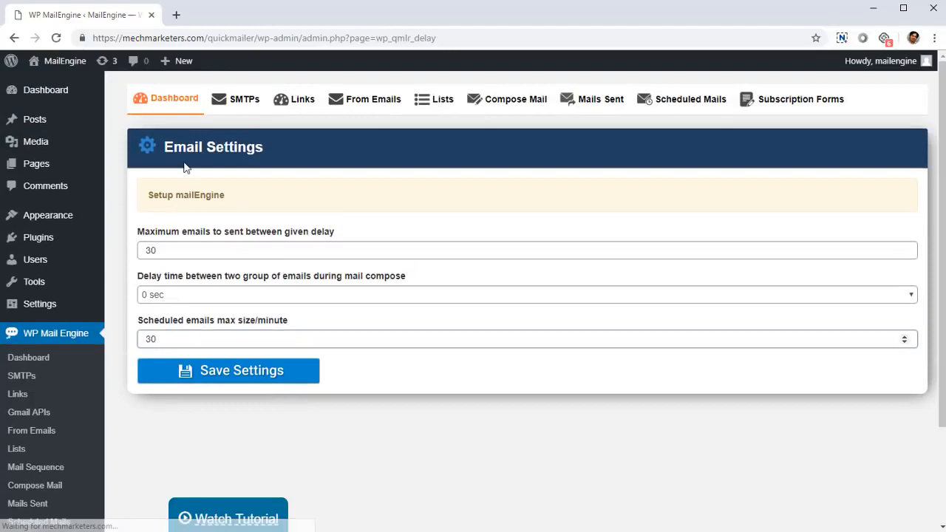
Open the Error Log page, and return to the plugin's Dashboard to review the overall mail statistics and latest emails
scroll(171, 407, down, 2)
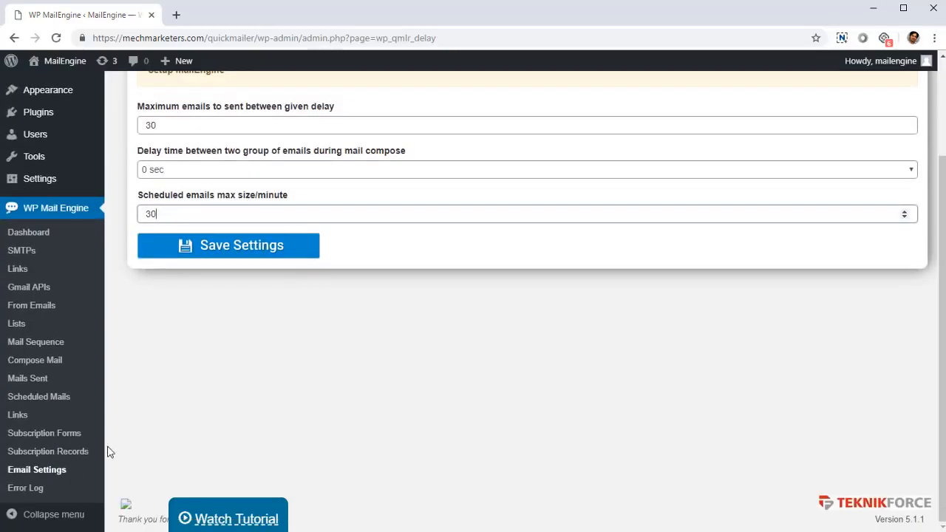
click(25, 489)
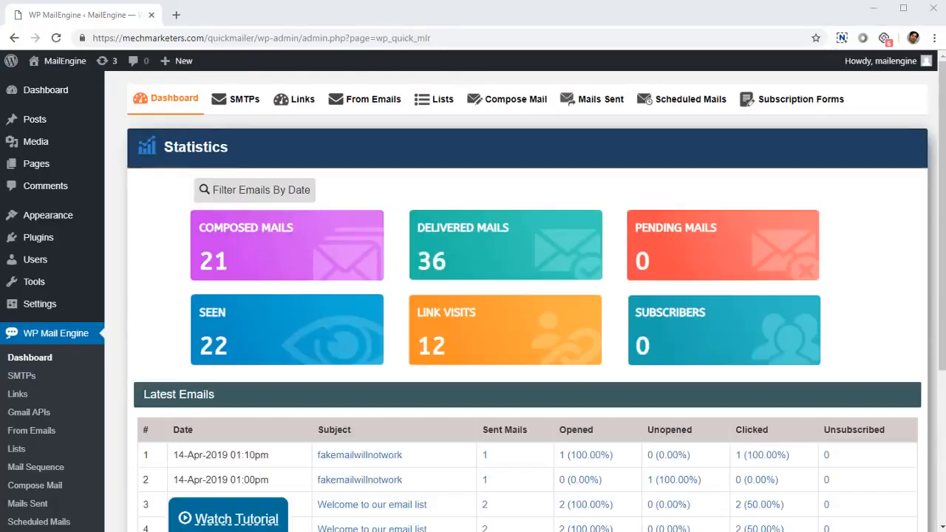
scroll(687, 296, down, 3)
scroll(686, 317, up, 3)
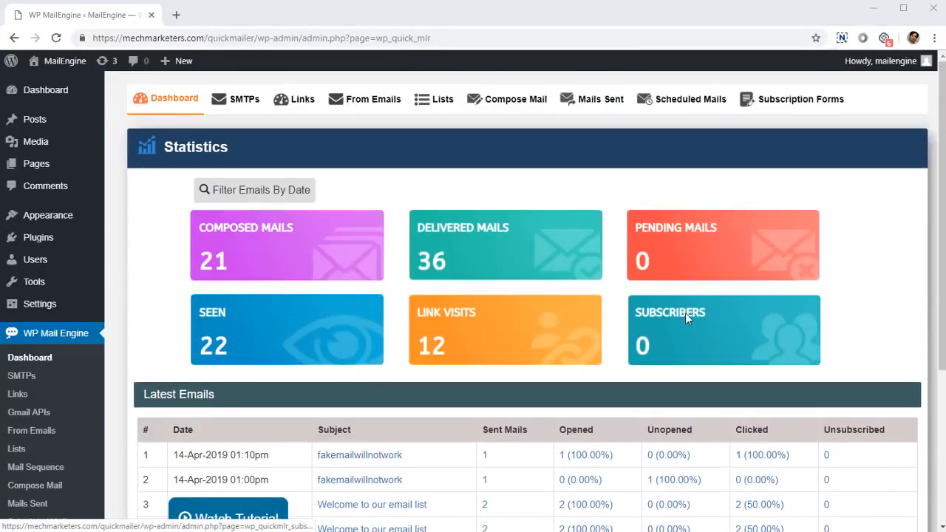